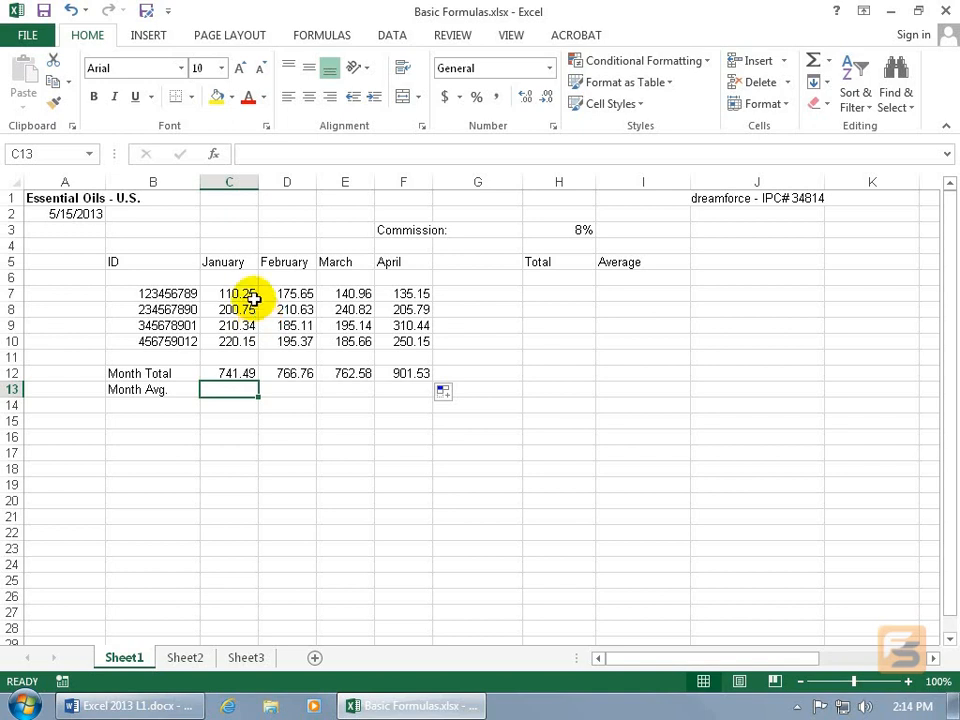
Calculate the January month average in C13 with =C12/4 and compare it with the average of C7:C10
drag(246, 298, 238, 341)
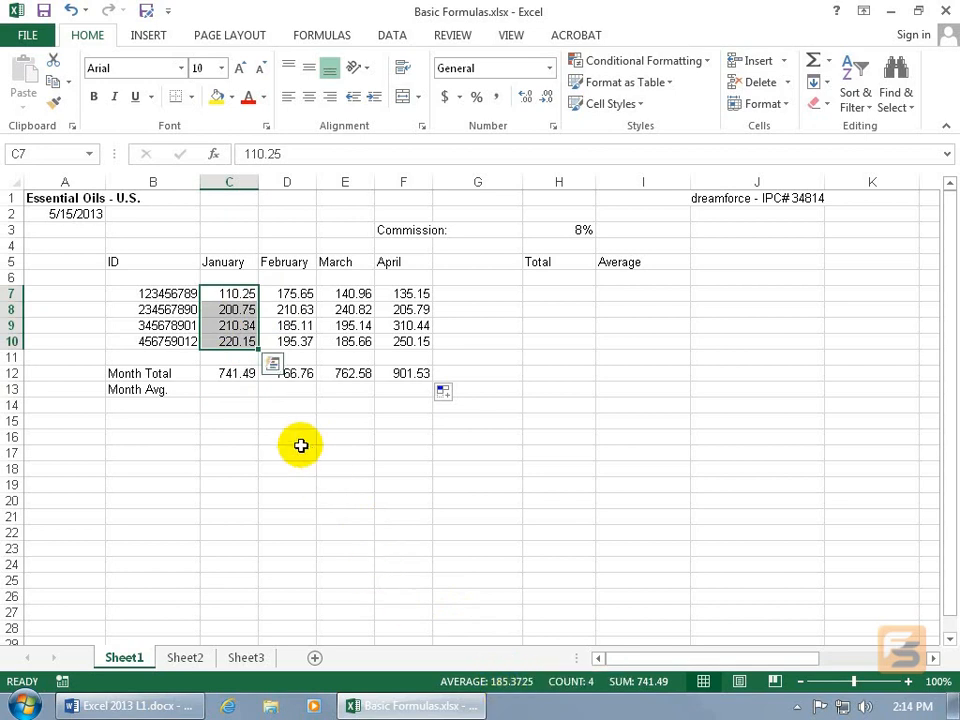
click(228, 389)
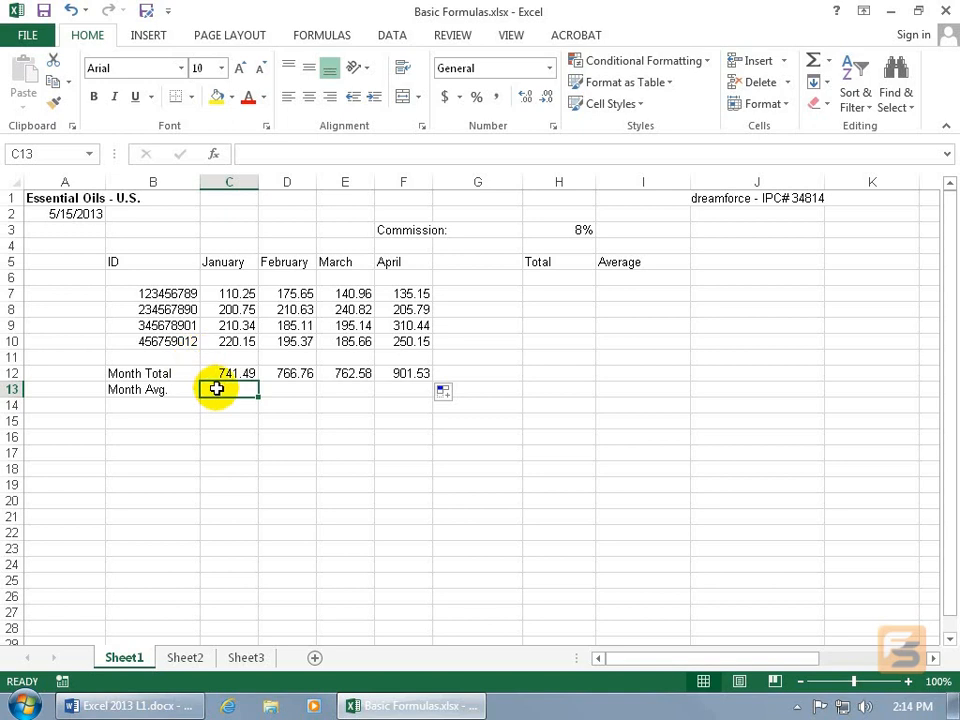
text(=)
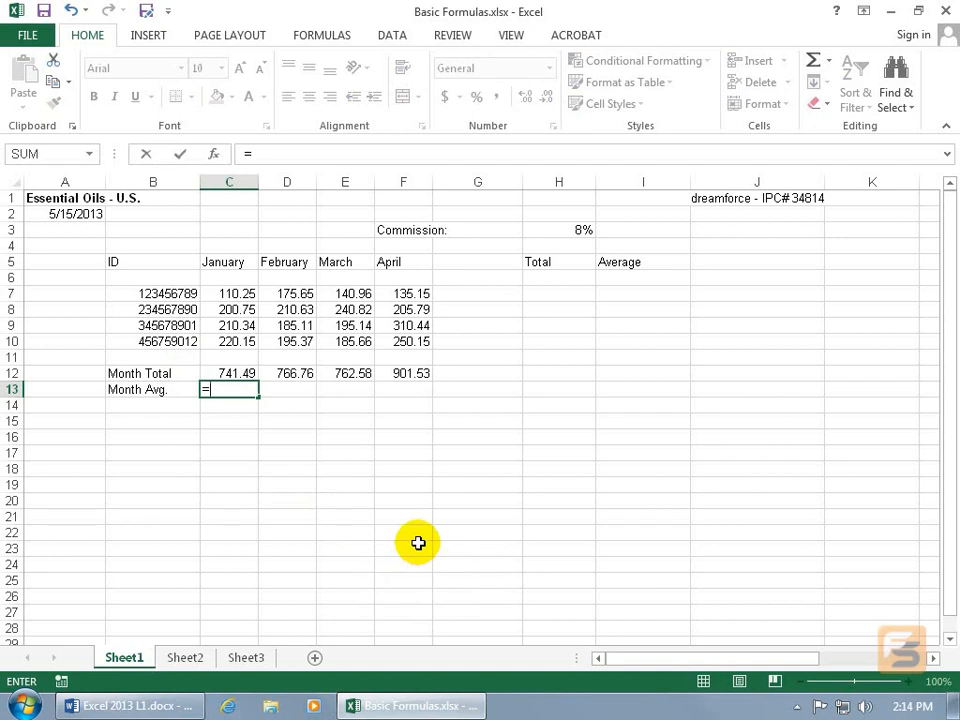
click(244, 372)
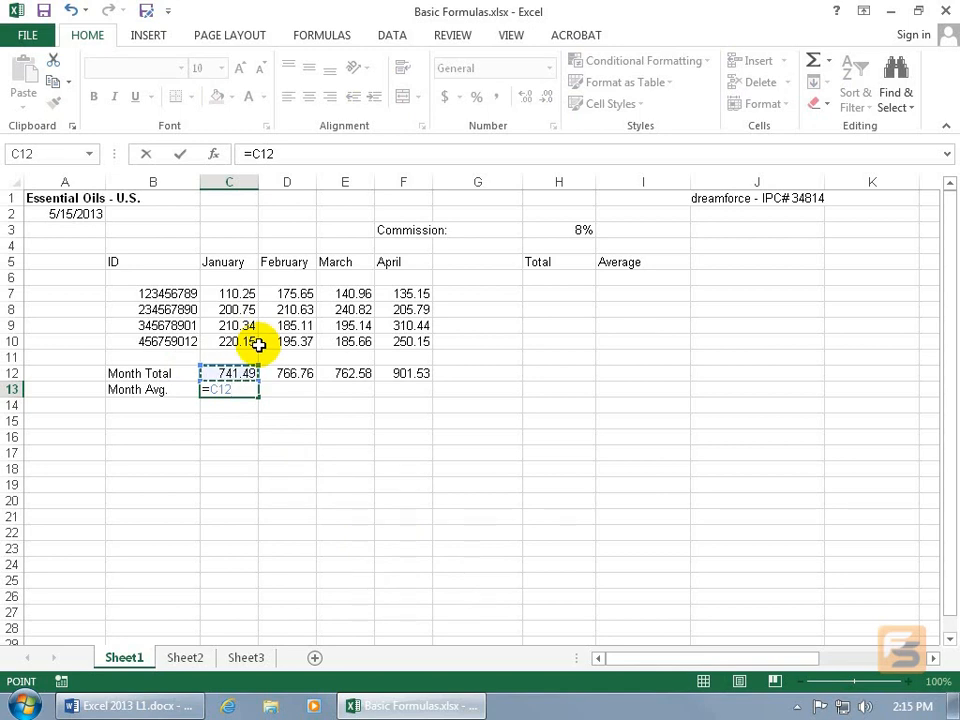
text(/)
key(BackSpace)
text(\)
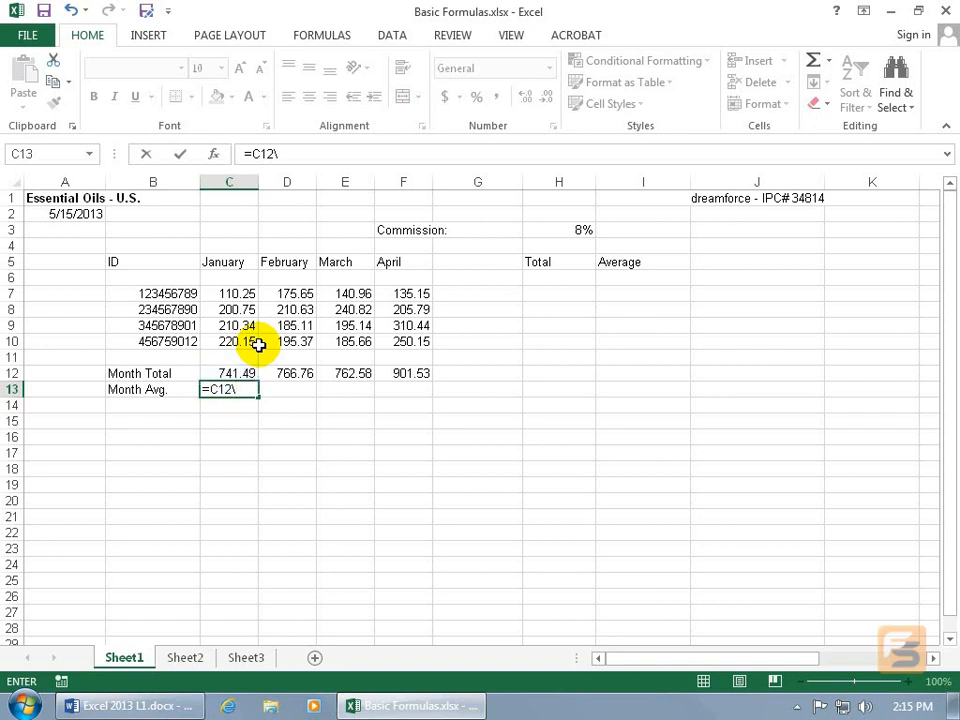
key(BackSpace)
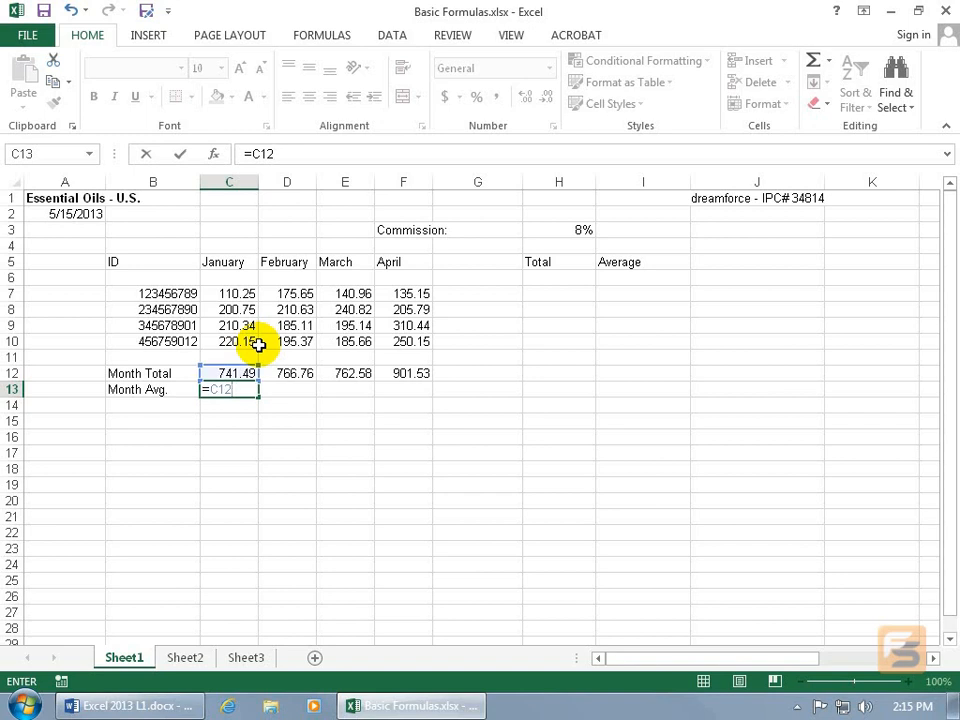
text(/)
text(4)
key(Return)
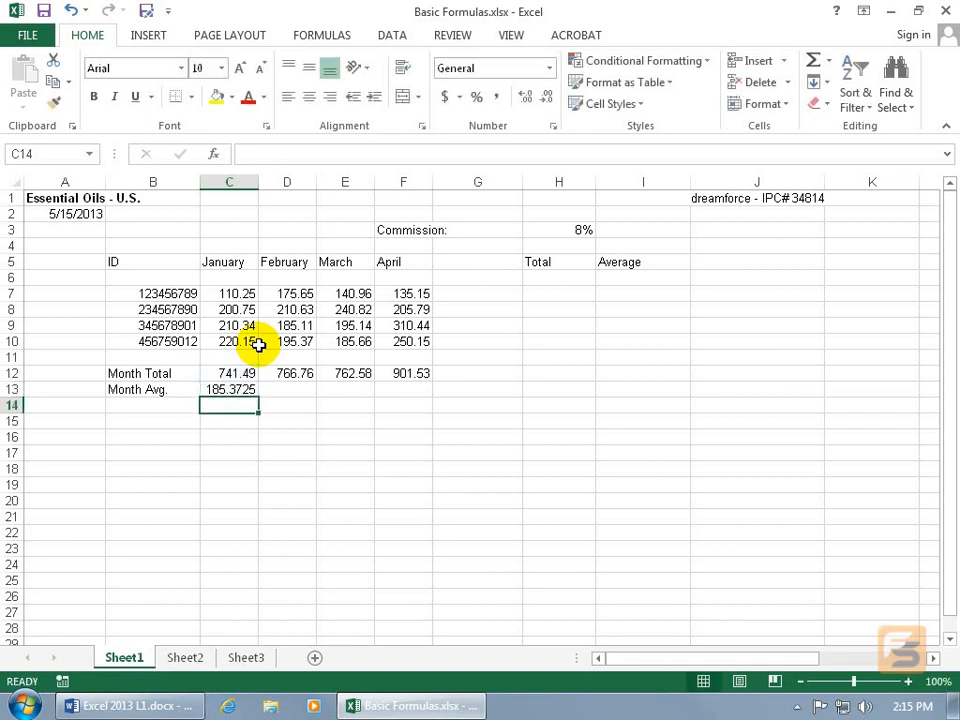
drag(240, 294, 247, 341)
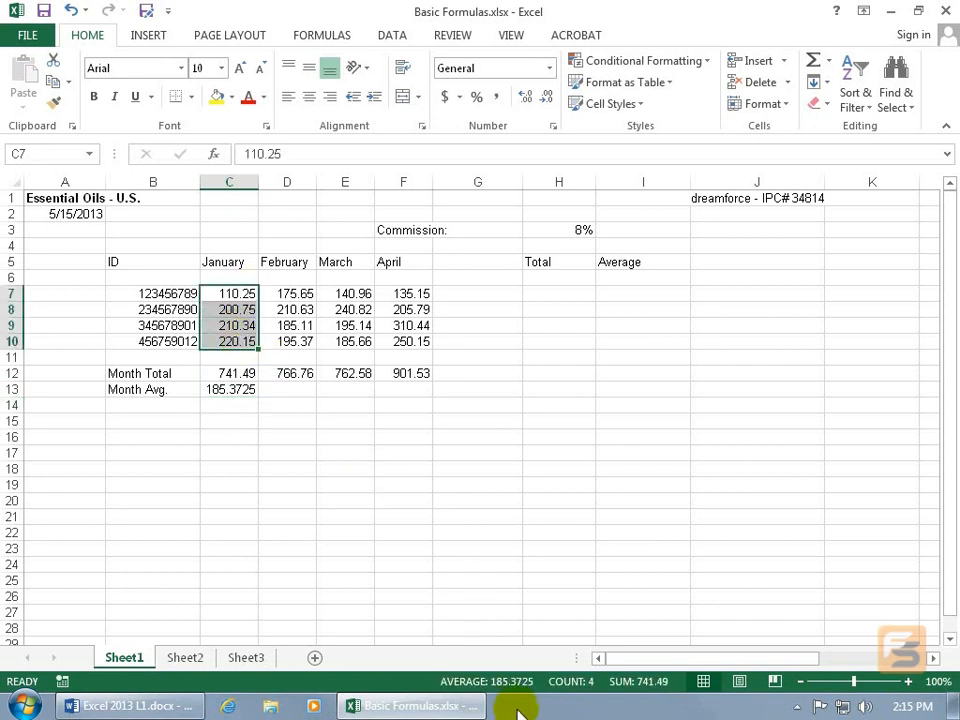
click(234, 390)
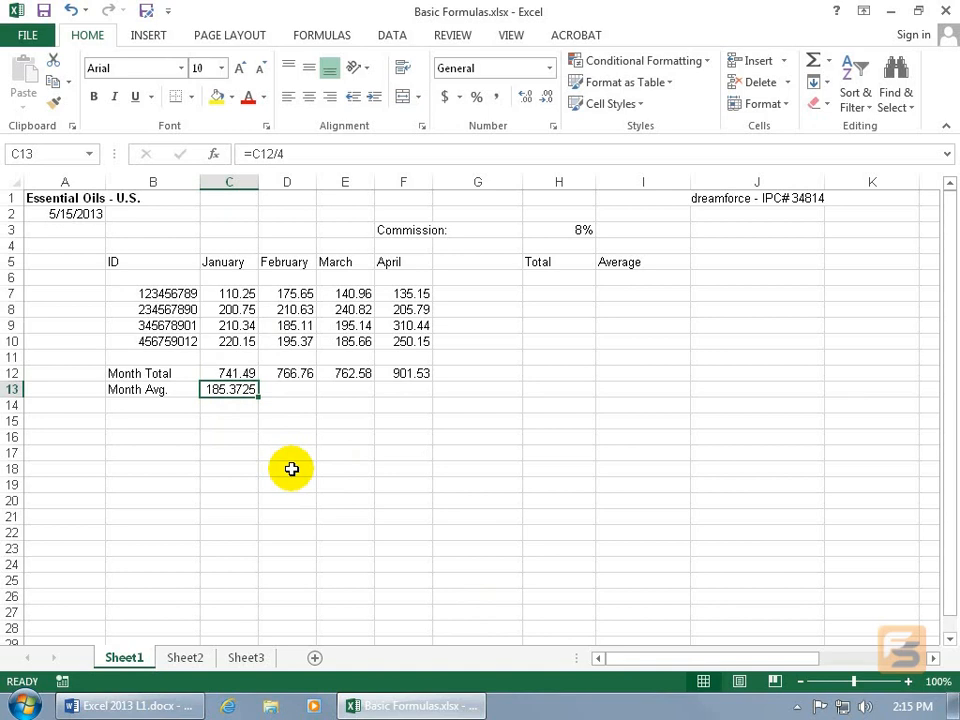
Enter the February month average in D13 without parentheses, as =D7+D8+D9+D10/4
click(285, 391)
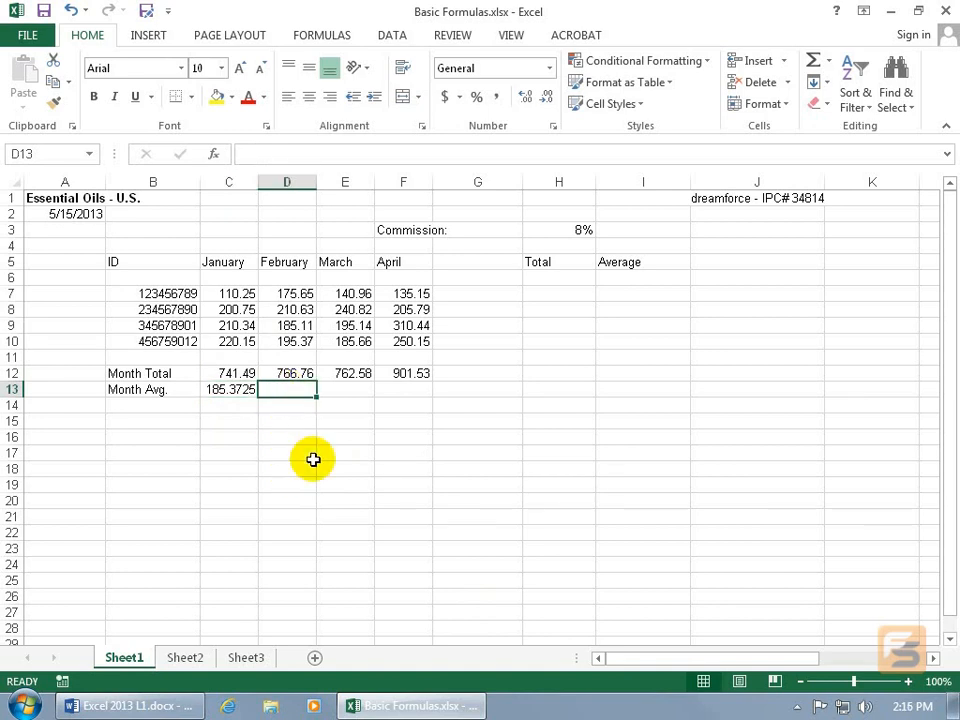
text(=)
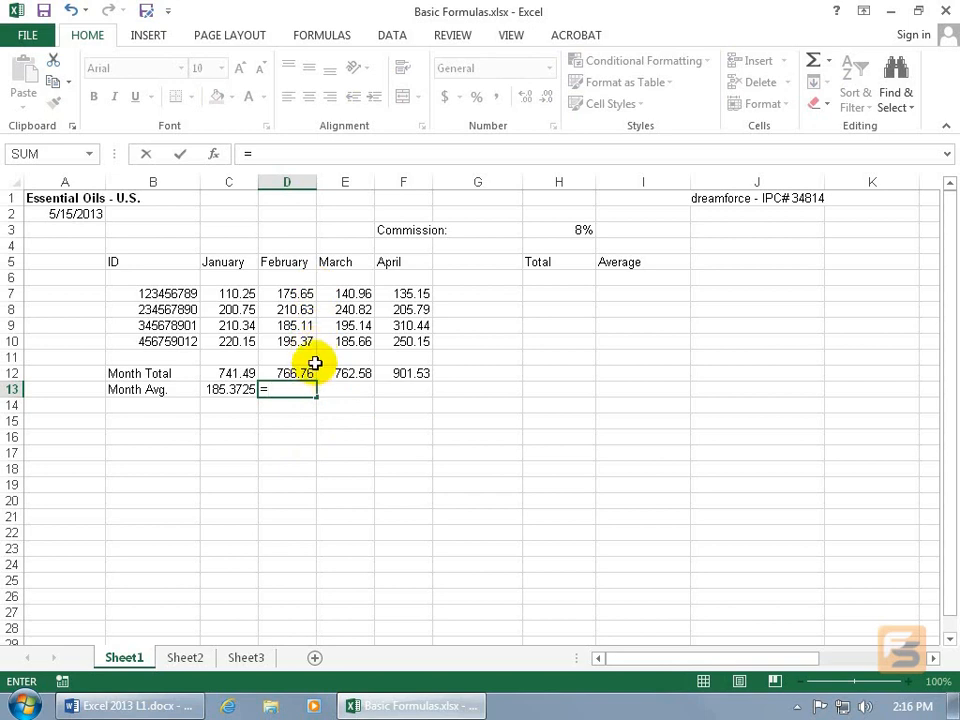
click(293, 295)
text(+)
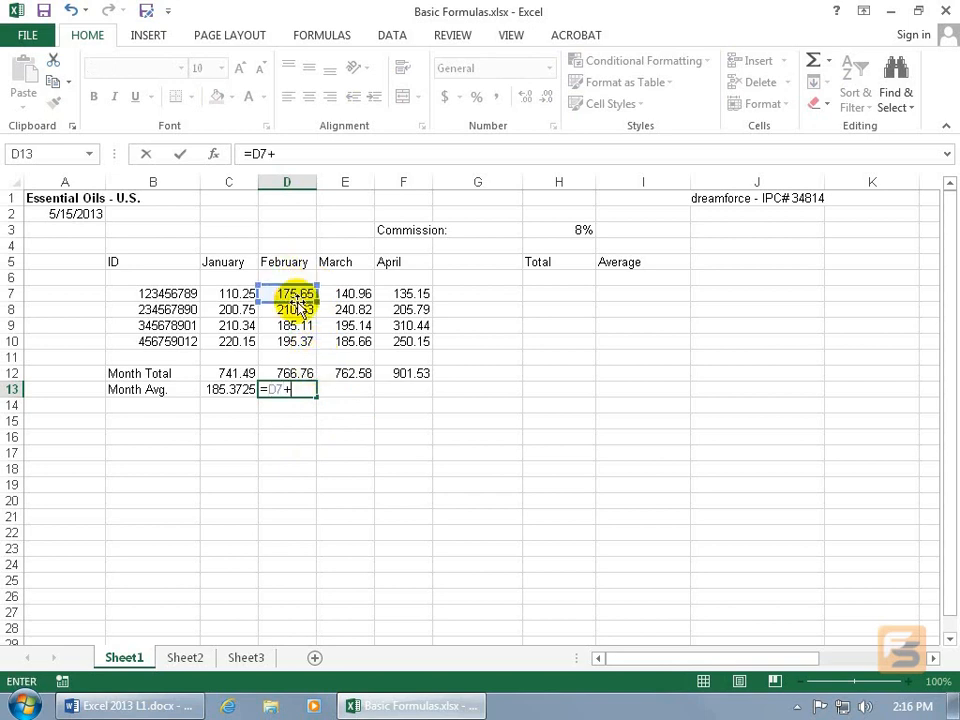
click(298, 311)
text(+)
click(296, 325)
text(+)
click(296, 341)
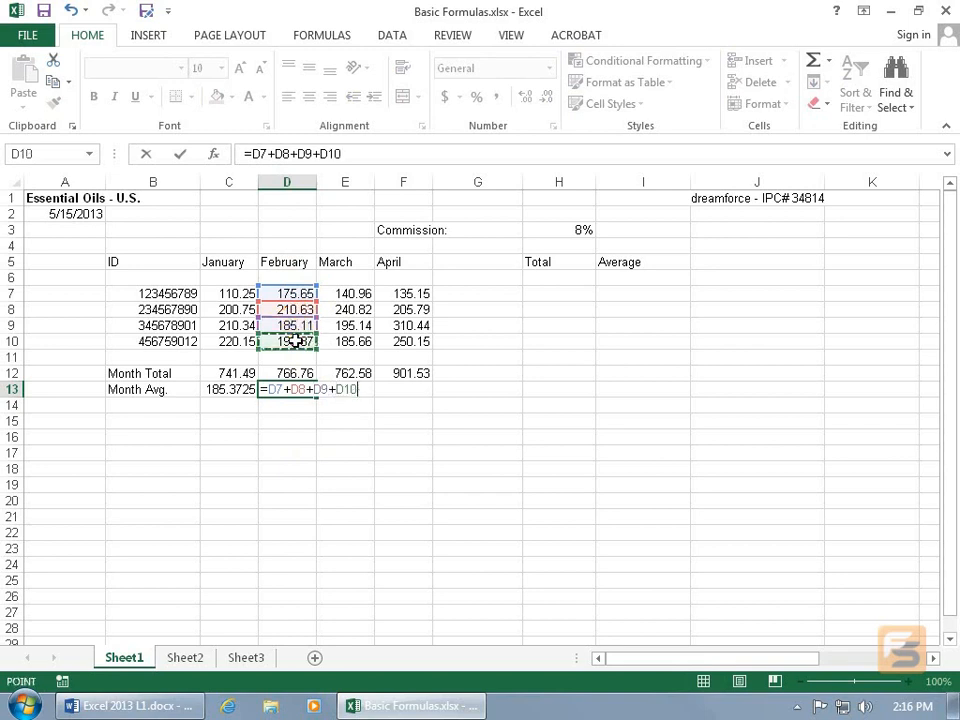
text(+)
key(BackSpace)
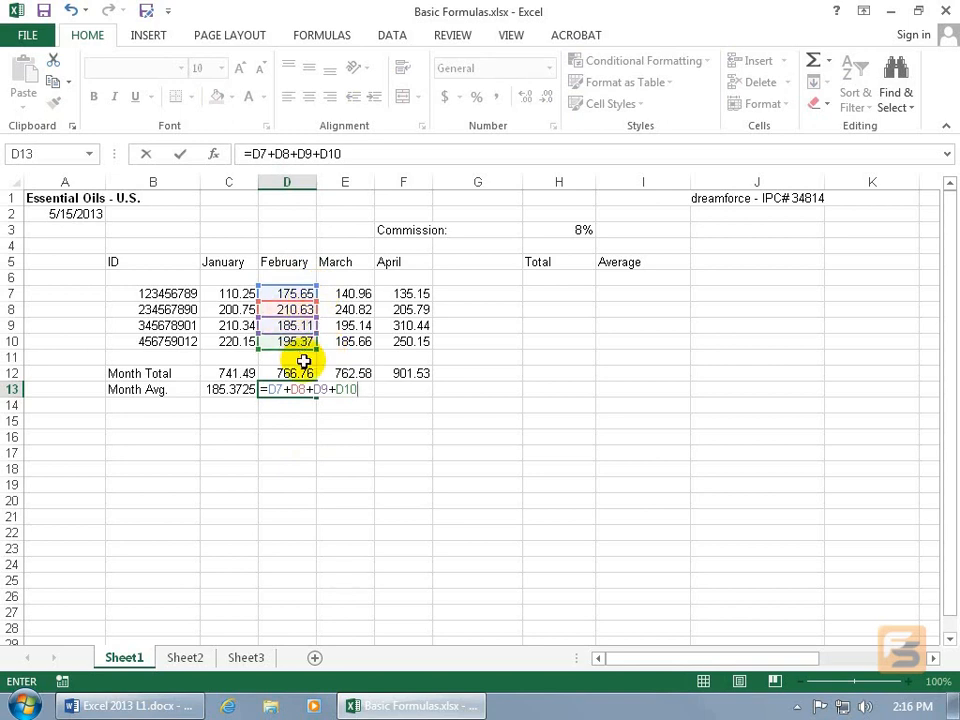
text(/4)
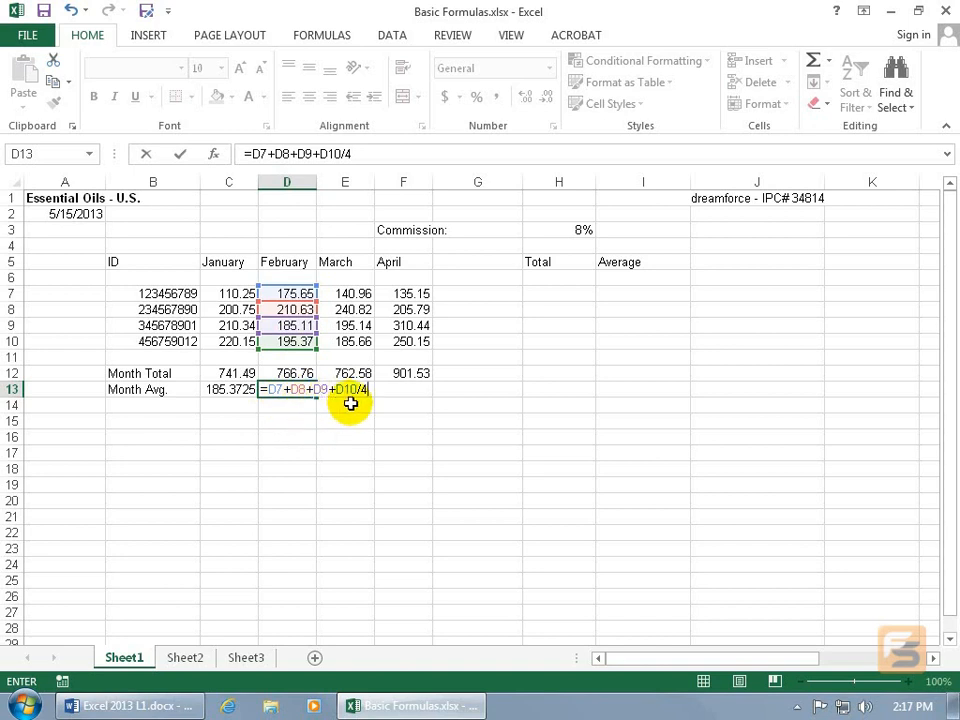
key(Return)
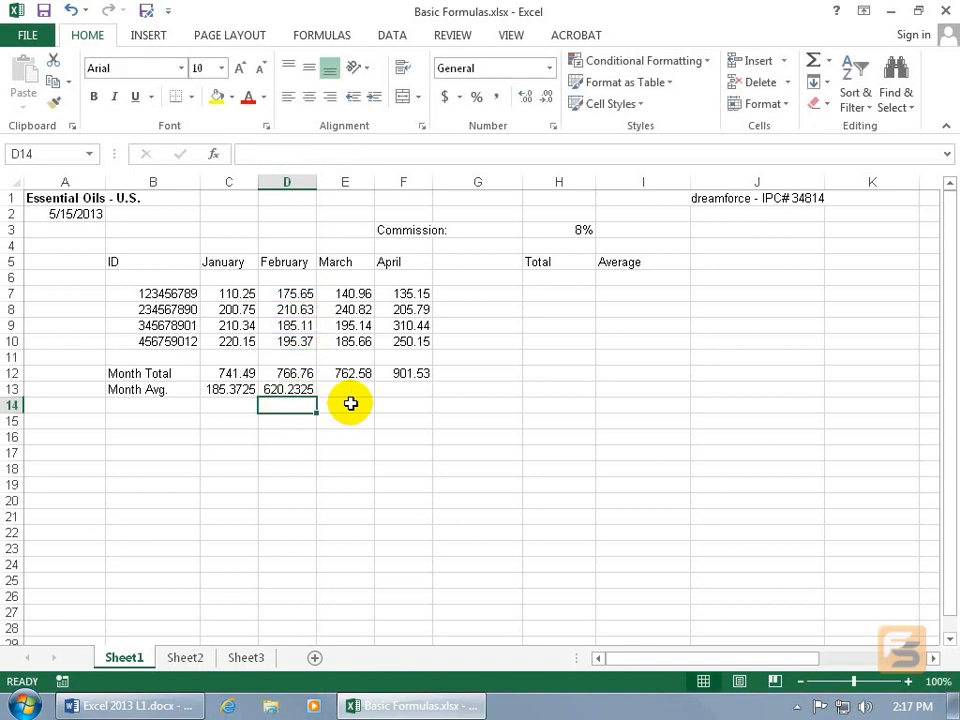
Check D13 against the average of D7:D10 and correct its formula to =(D7+D8+D9+D10)/4
drag(296, 294, 304, 342)
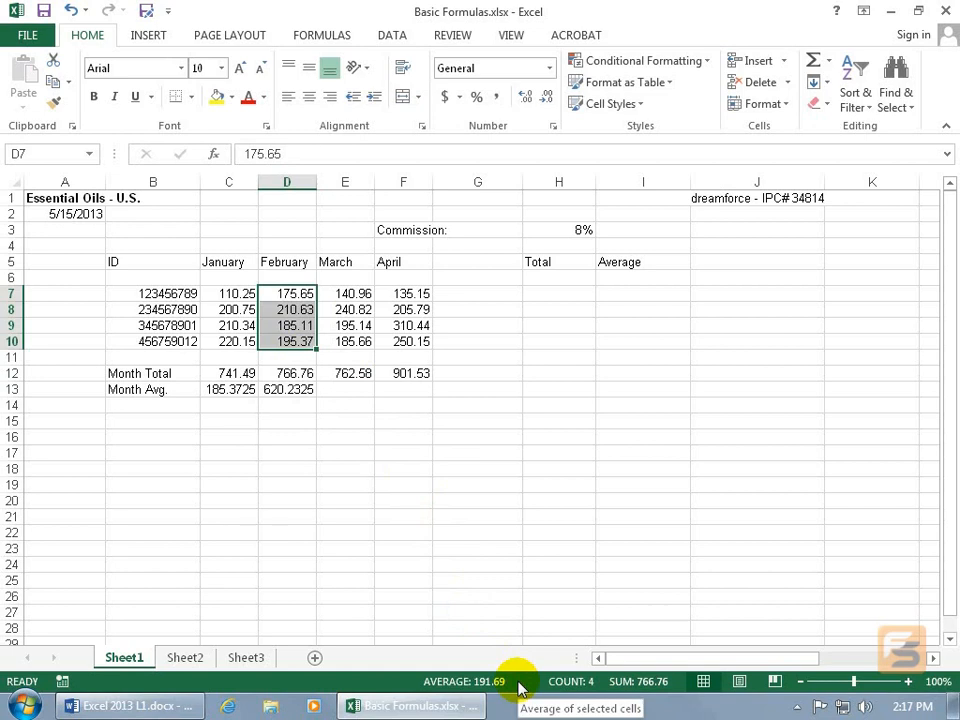
click(301, 392)
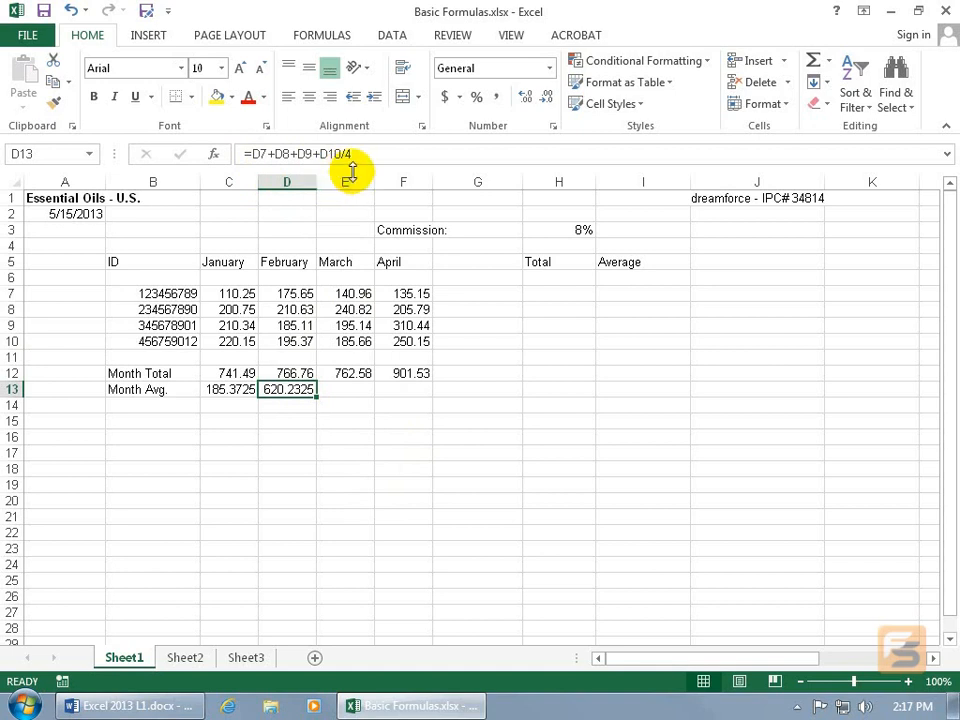
double_click(288, 389)
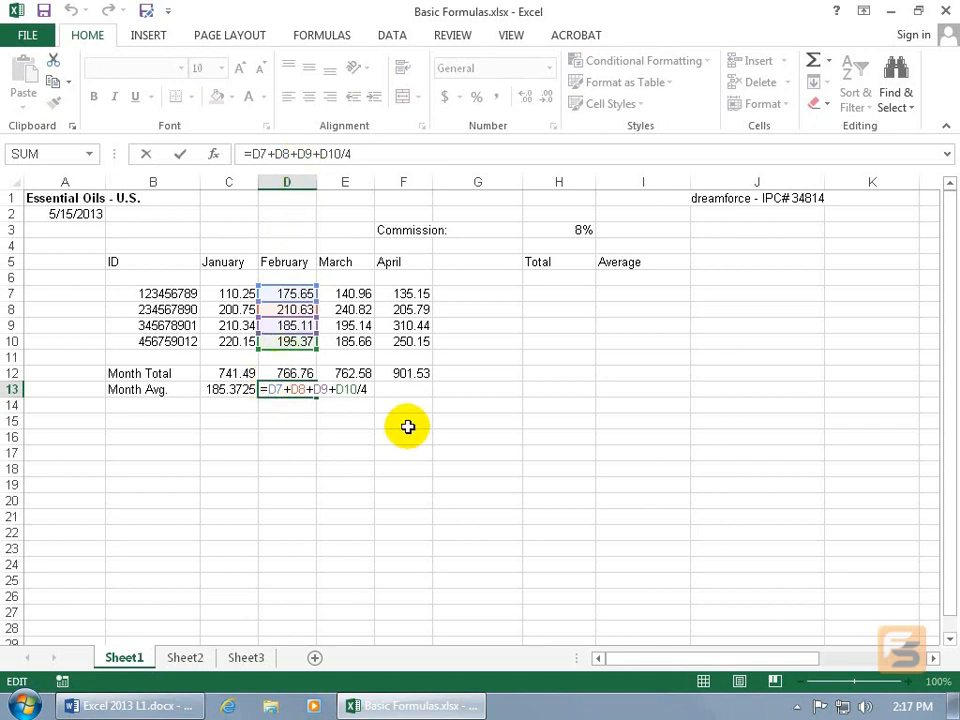
text(()
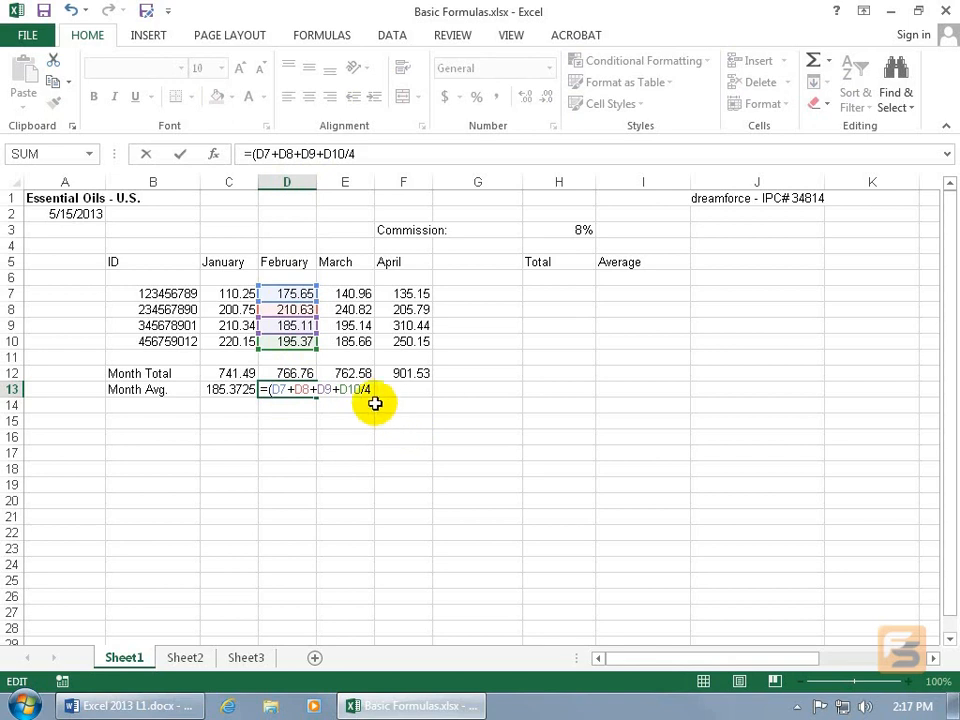
click(362, 389)
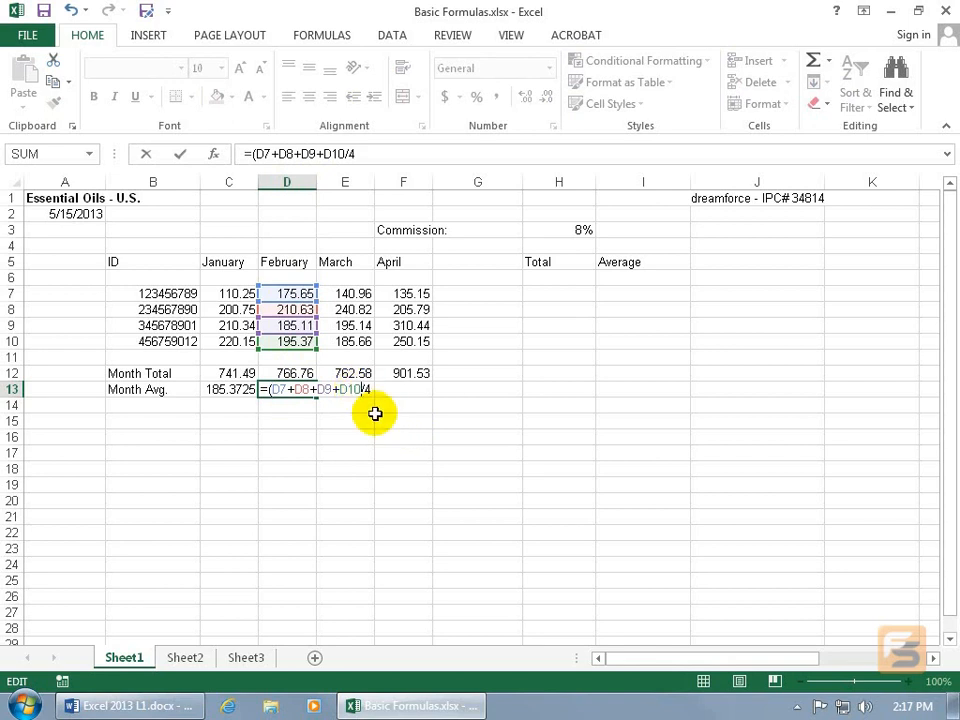
text())
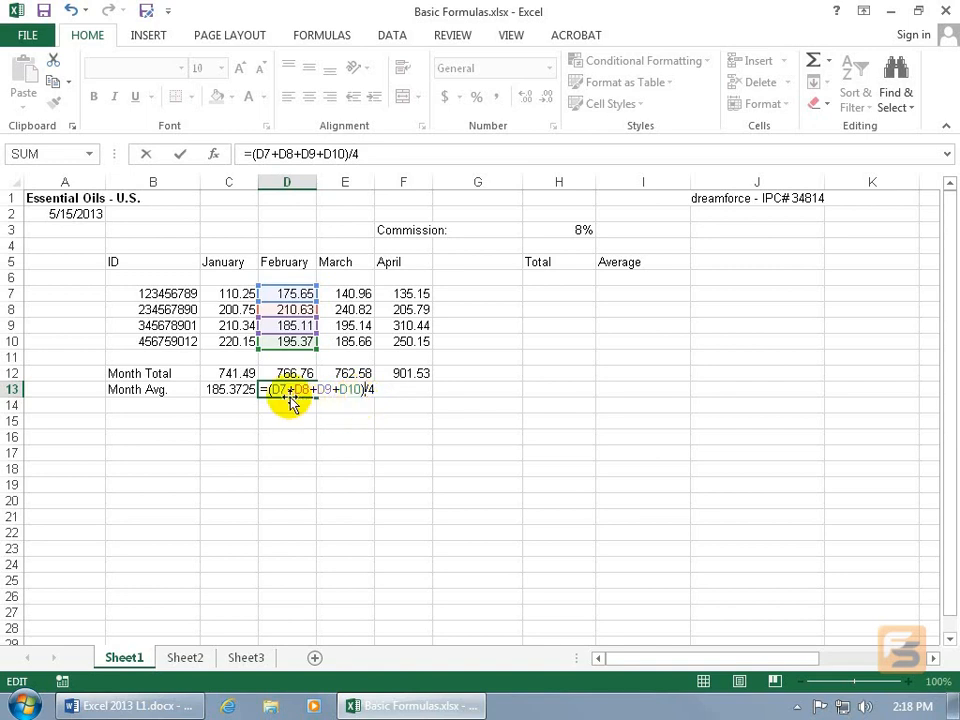
key(Return)
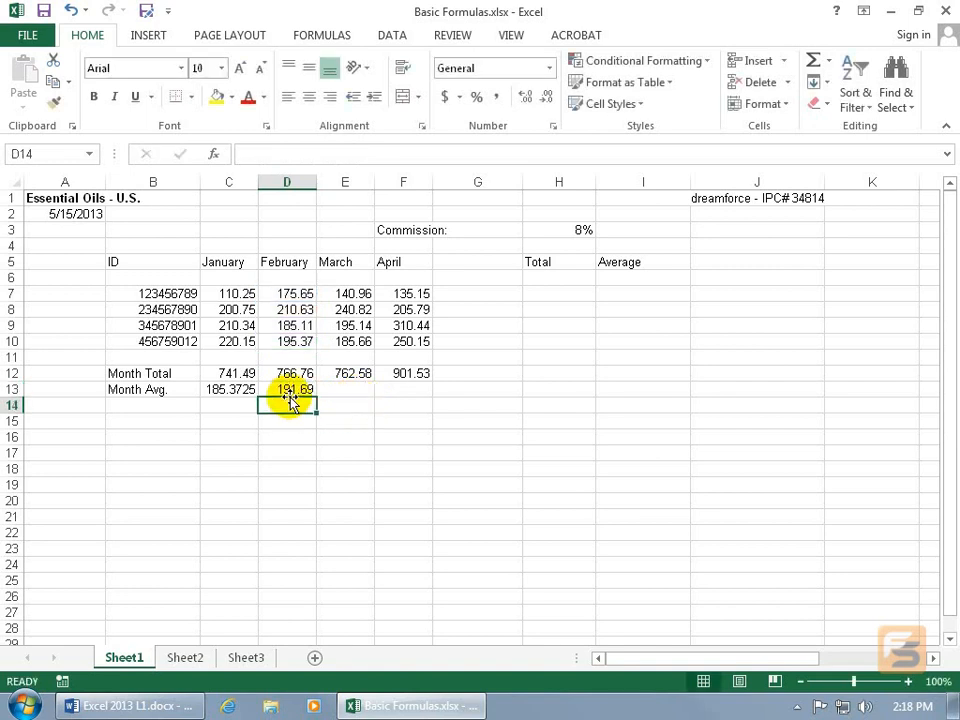
drag(296, 293, 306, 345)
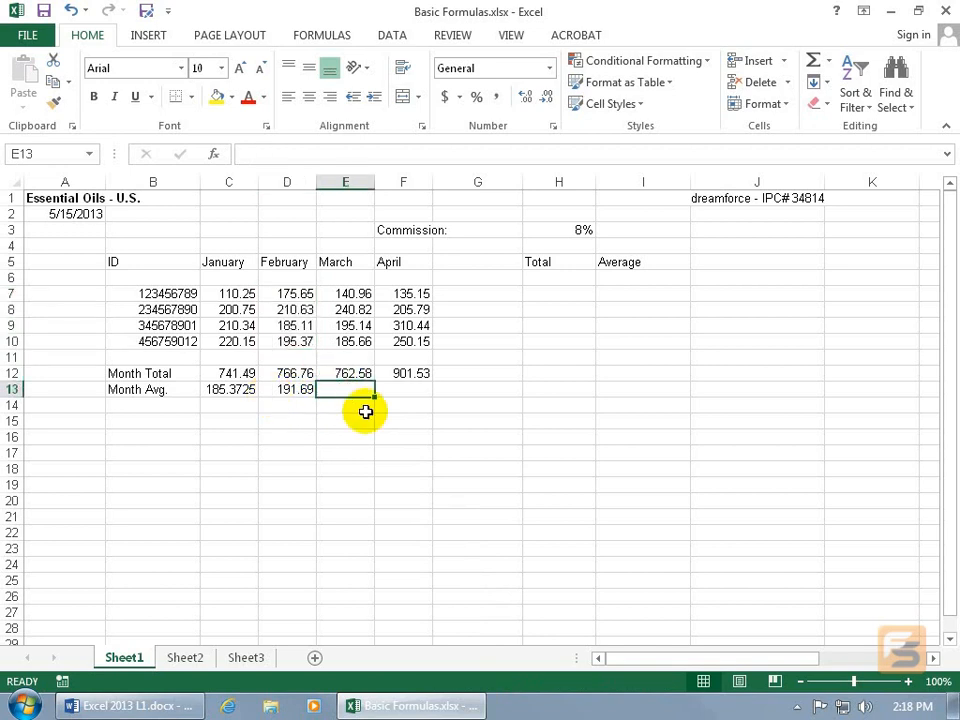
Calculate the March month average in E13 by dividing the March total in E12 by 4
text(=)
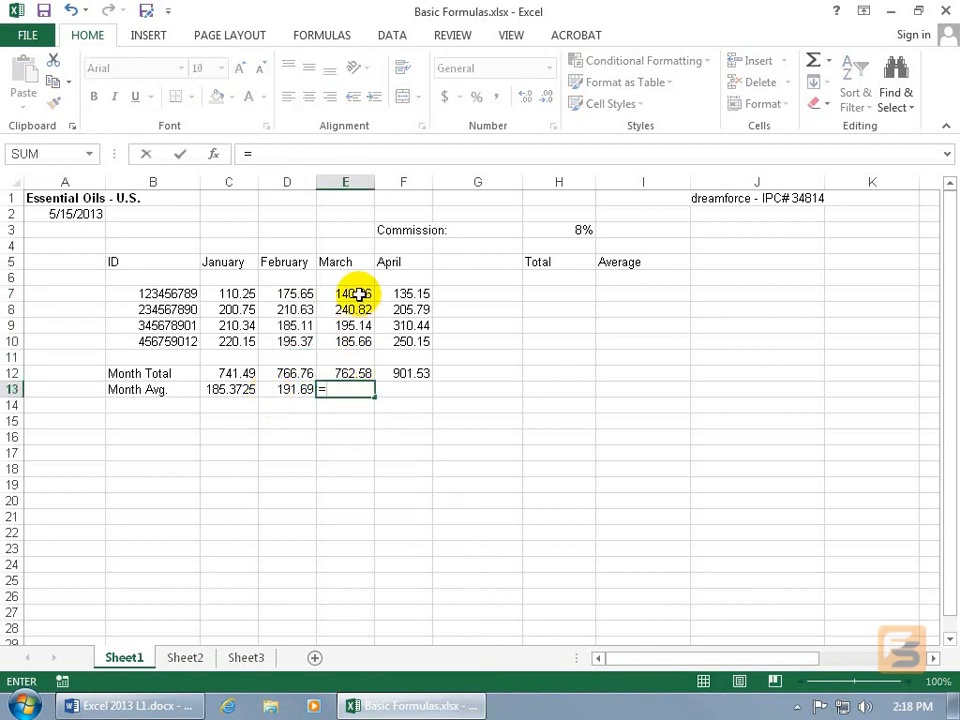
click(350, 372)
text(/4)
key(Return)
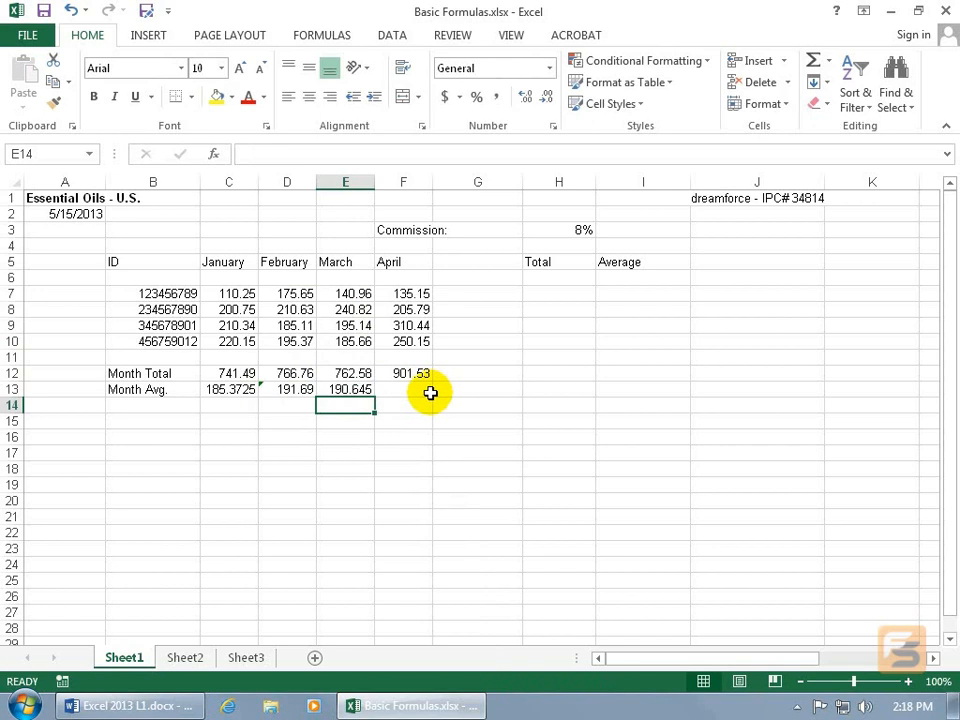
click(405, 389)
click(730, 303)
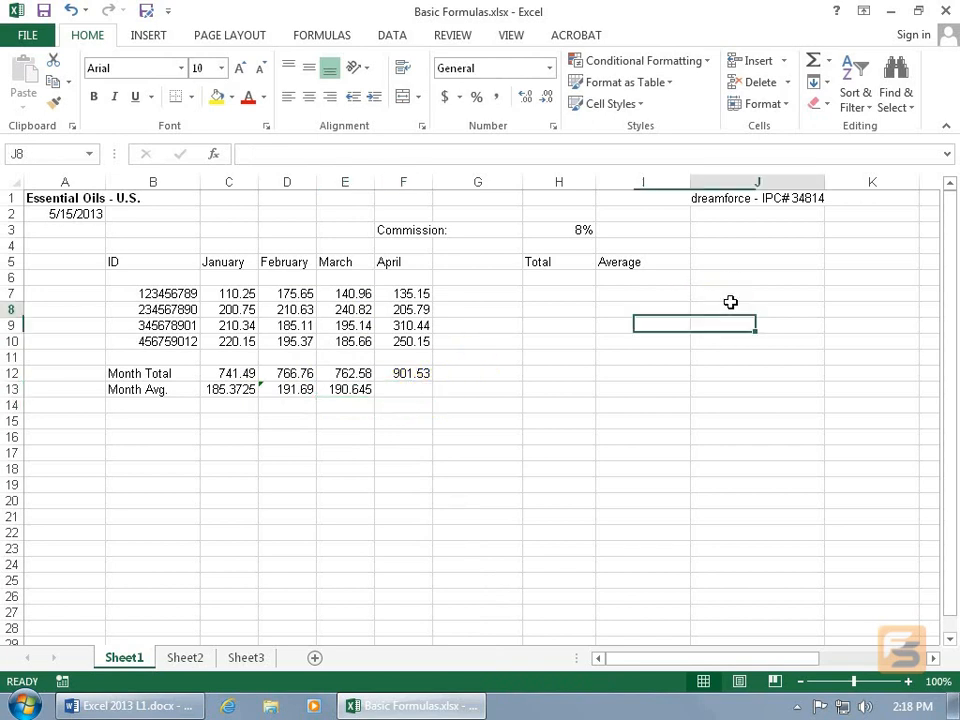
click(677, 467)
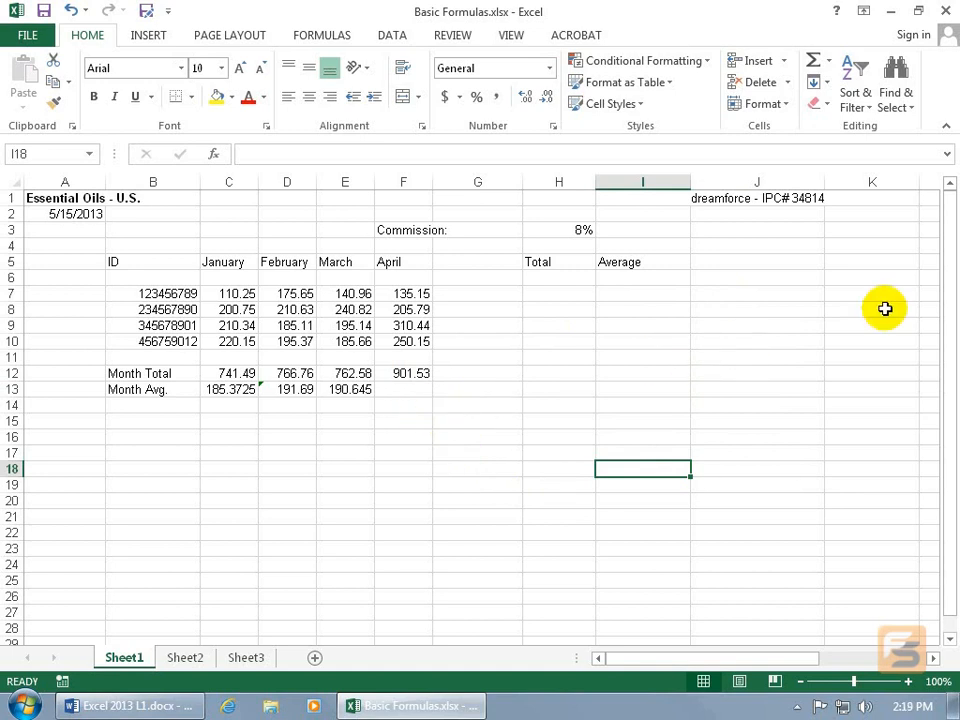
click(418, 390)
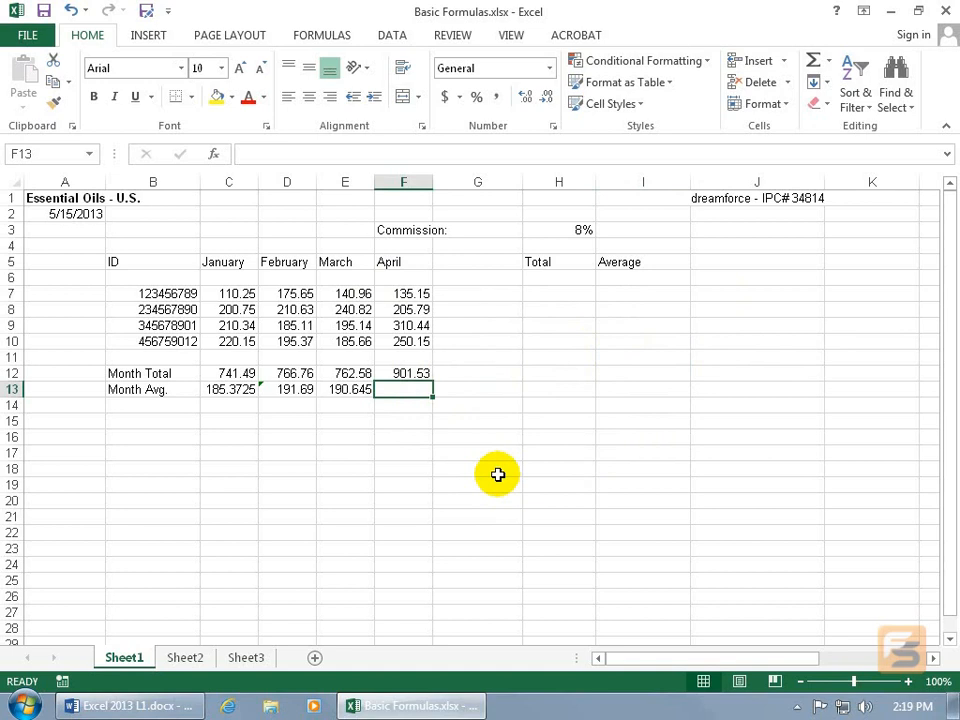
drag(798, 661, 862, 668)
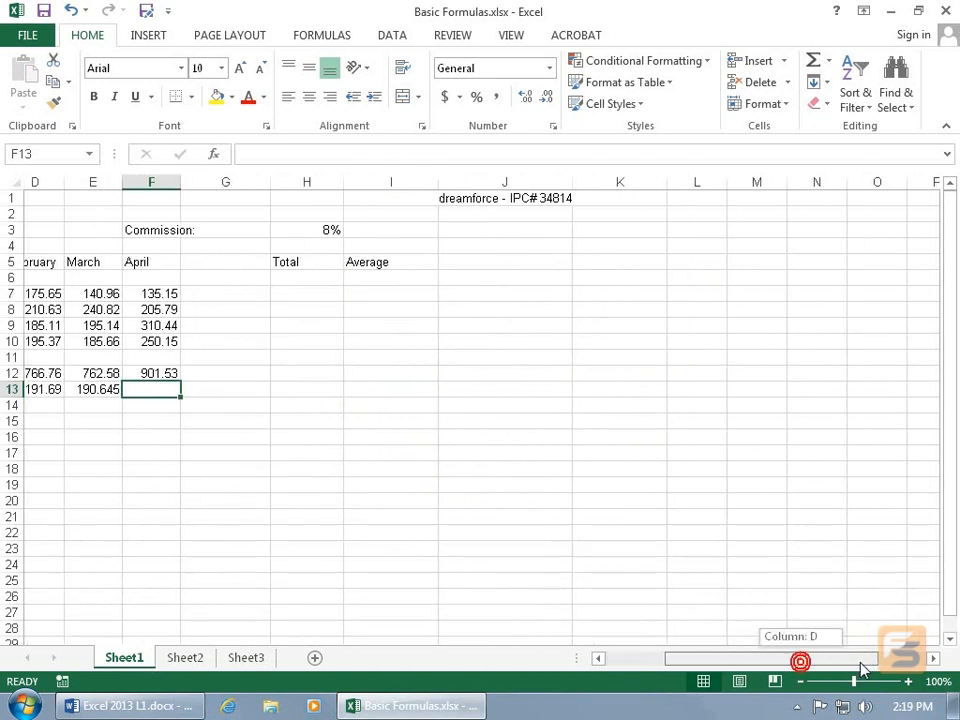
drag(762, 661, 697, 668)
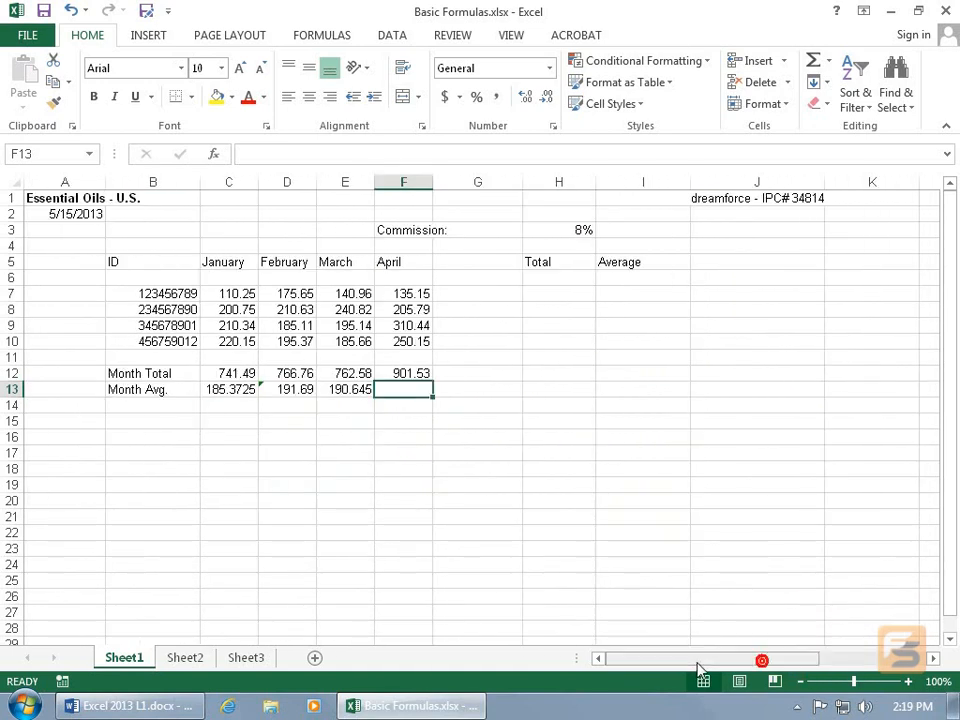
Review the formulas behind the January total in C12 and the January and February averages in C13 and D13
click(247, 372)
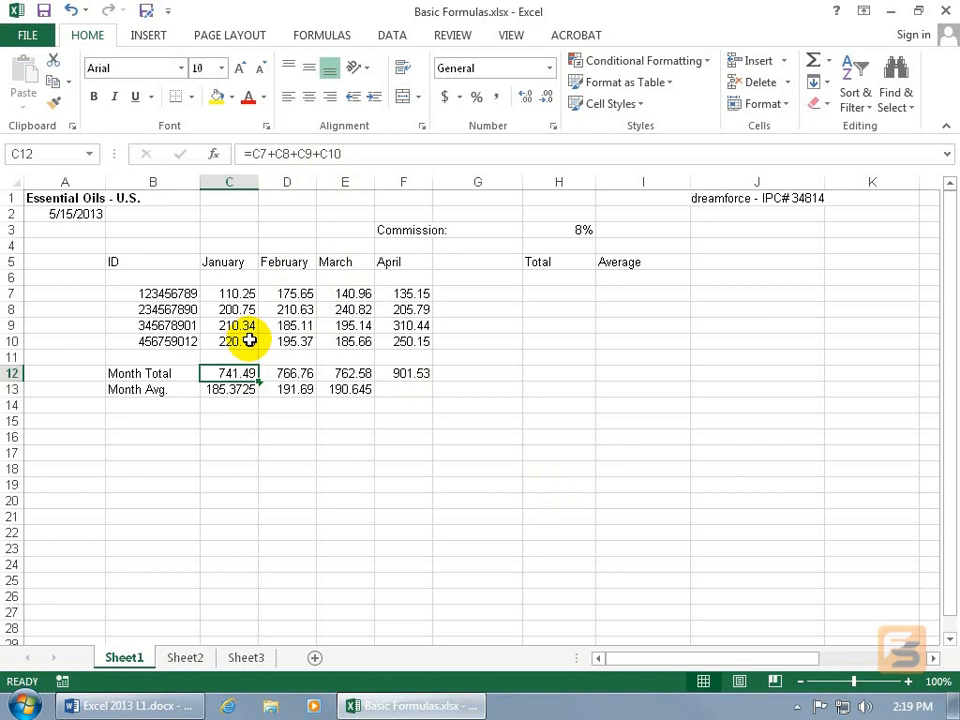
click(392, 388)
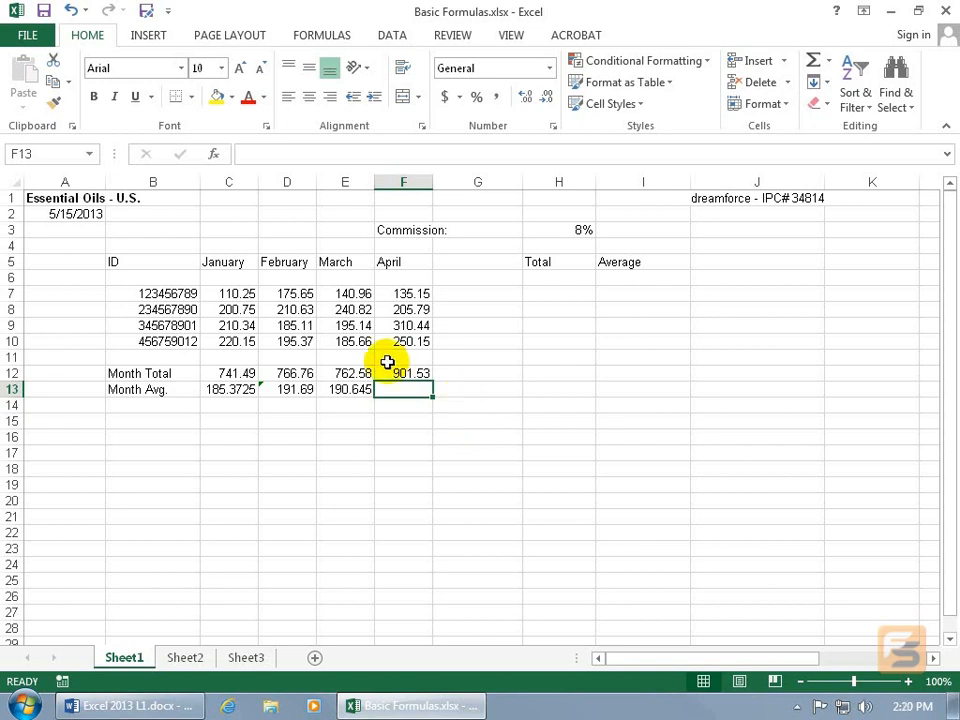
click(230, 390)
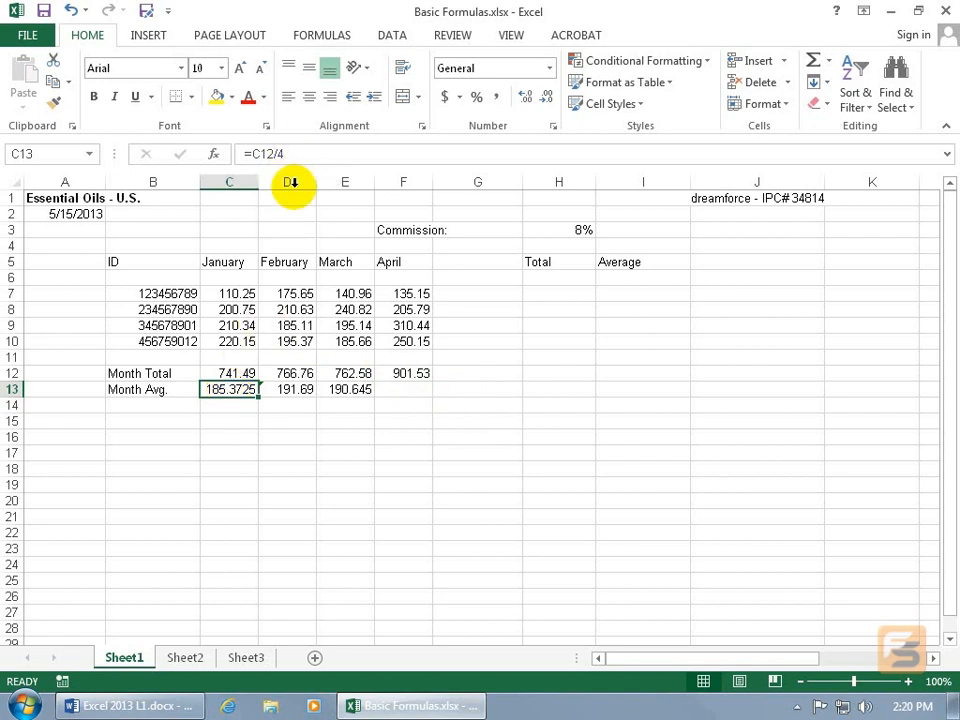
click(286, 390)
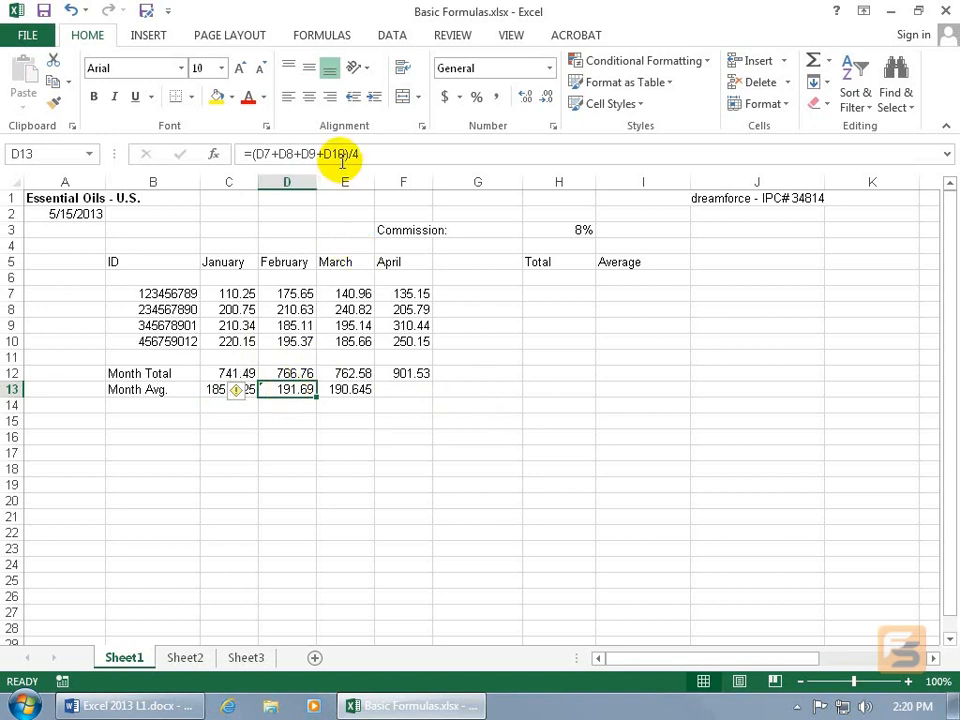
click(349, 390)
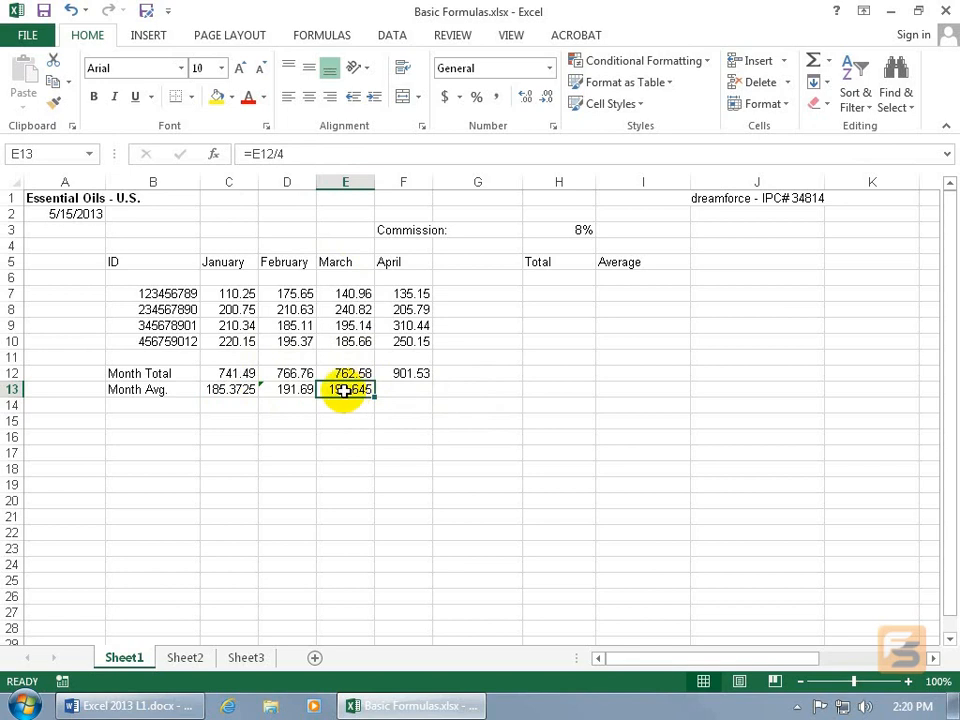
key(ctrl+c)
click(398, 391)
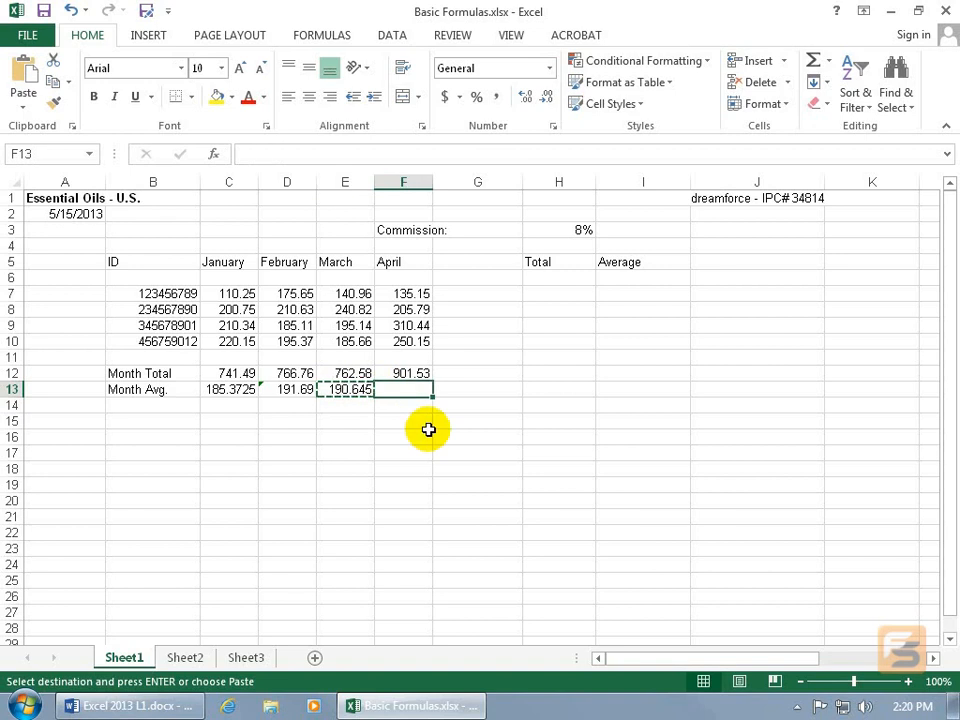
key(Escape)
Fill the March average formula from E13 into F13 for April and check the copied formula
click(366, 399)
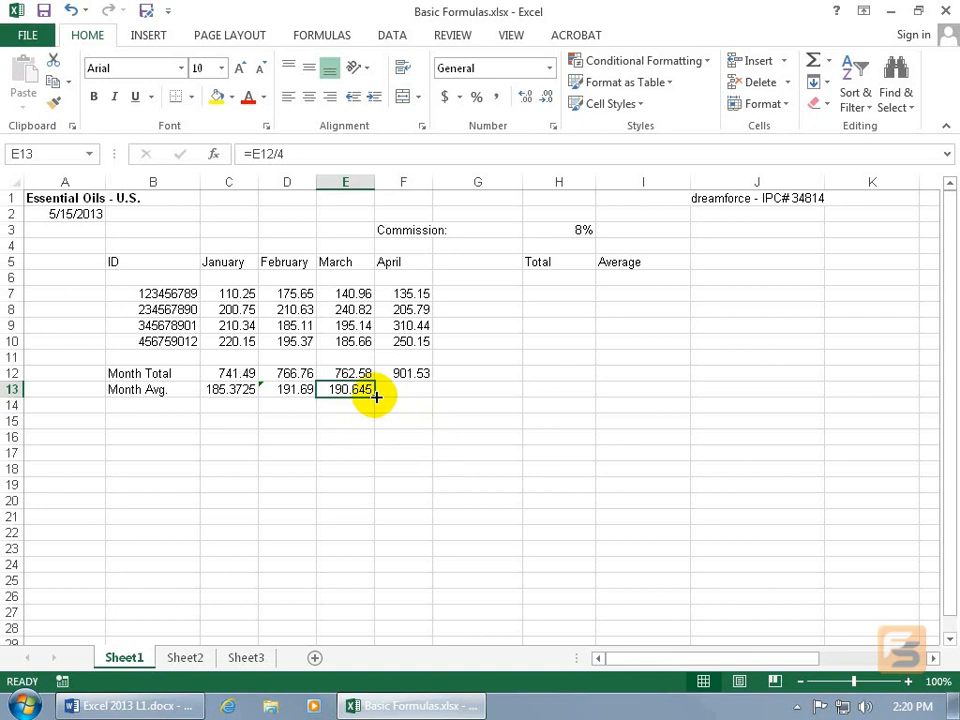
drag(376, 397, 428, 398)
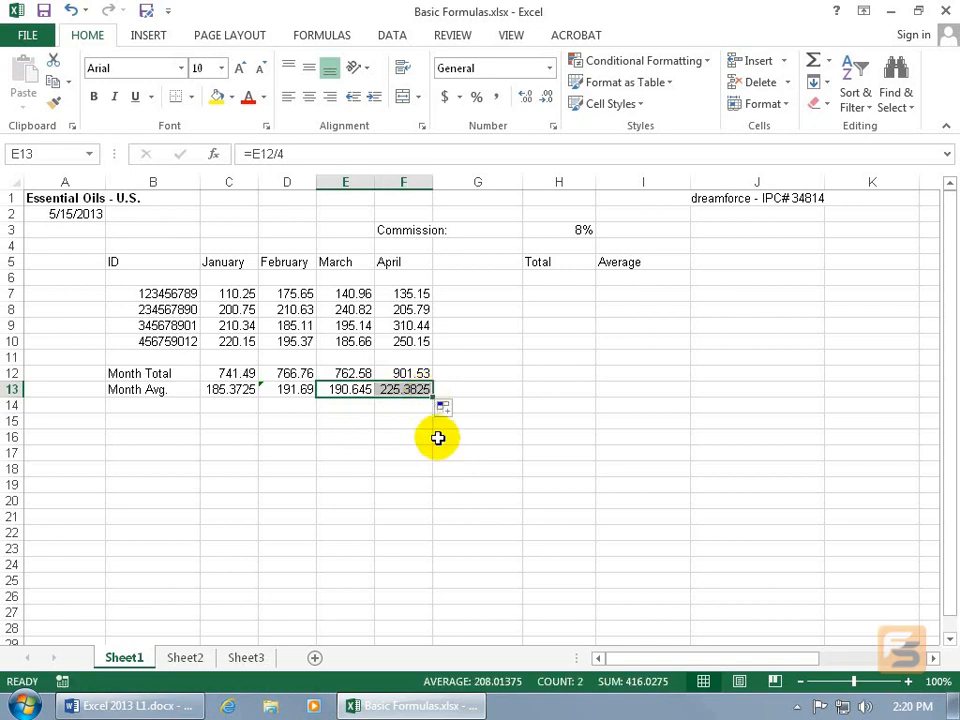
click(415, 391)
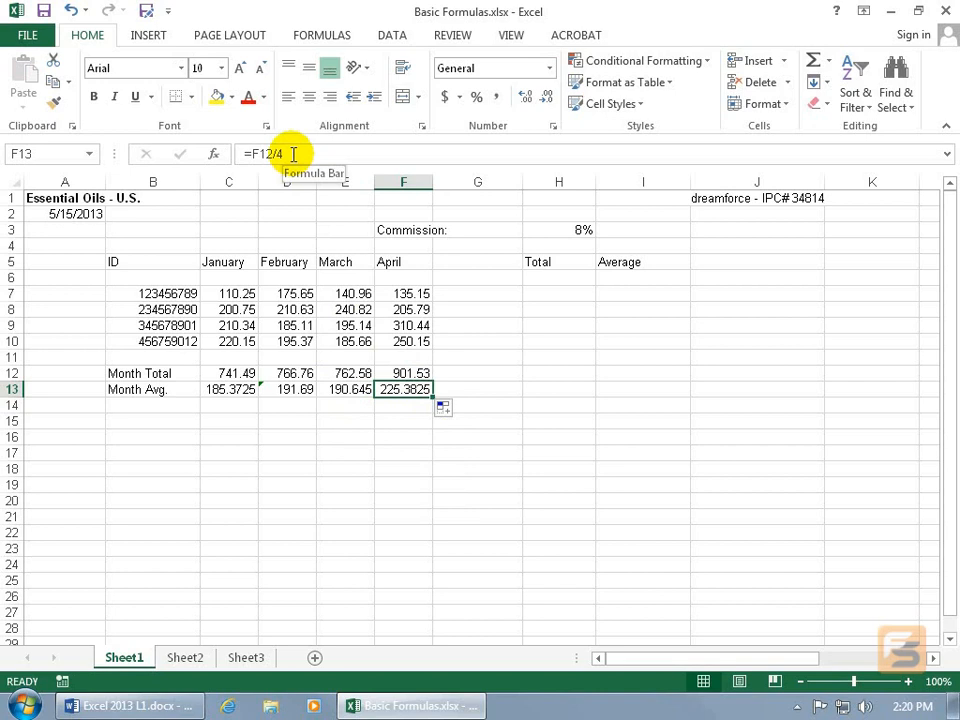
Check the total formulas in E12 and F12, and compare the April average with the average of F7:F10
click(346, 373)
click(390, 375)
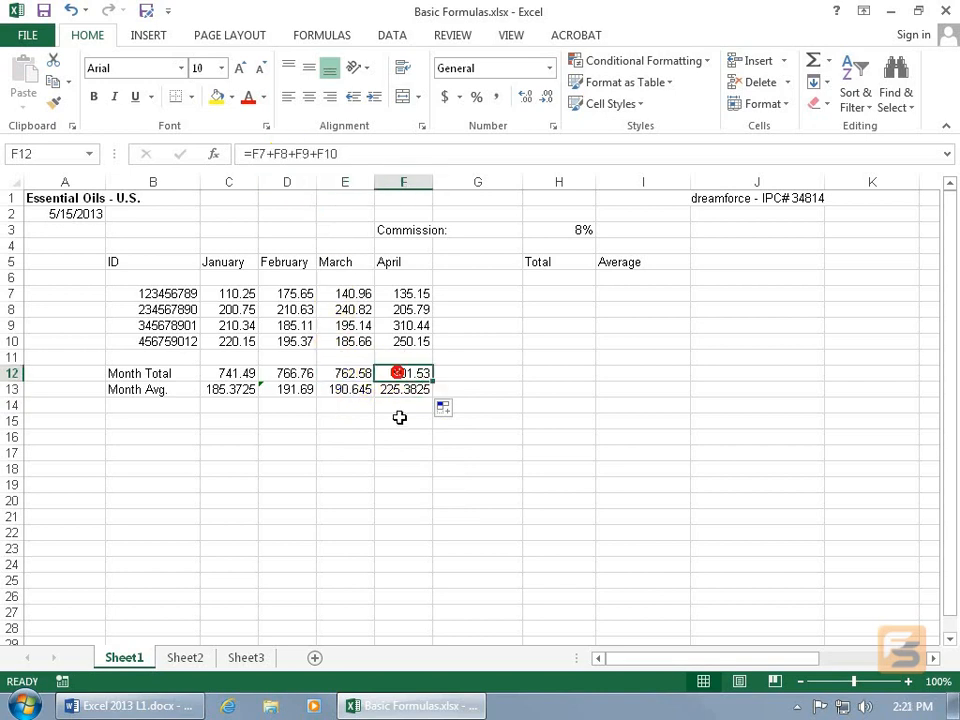
drag(418, 343, 418, 291)
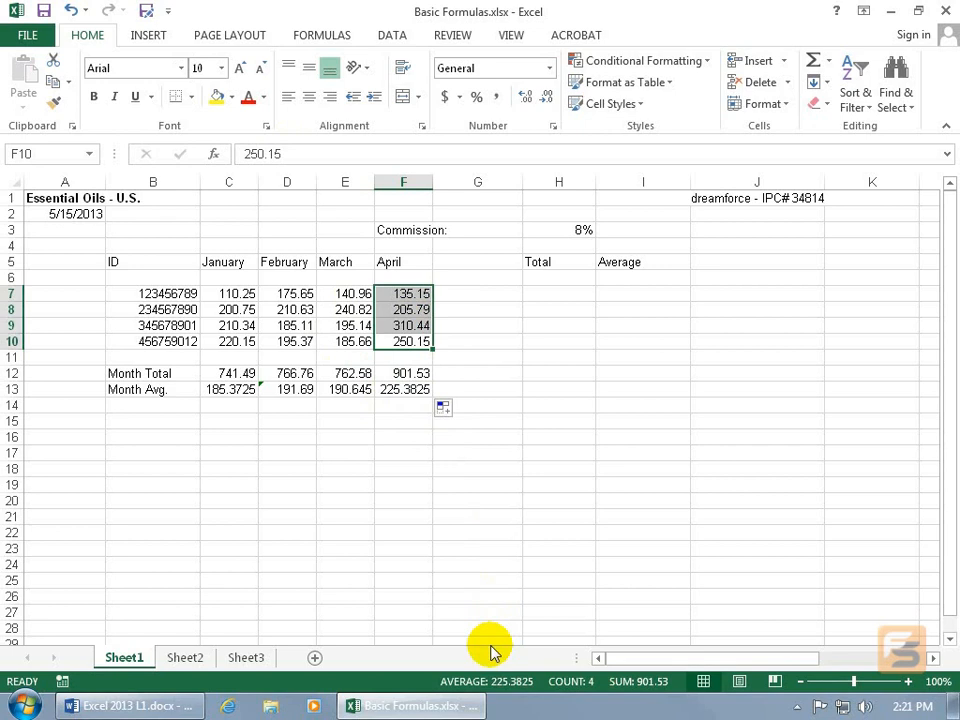
click(479, 361)
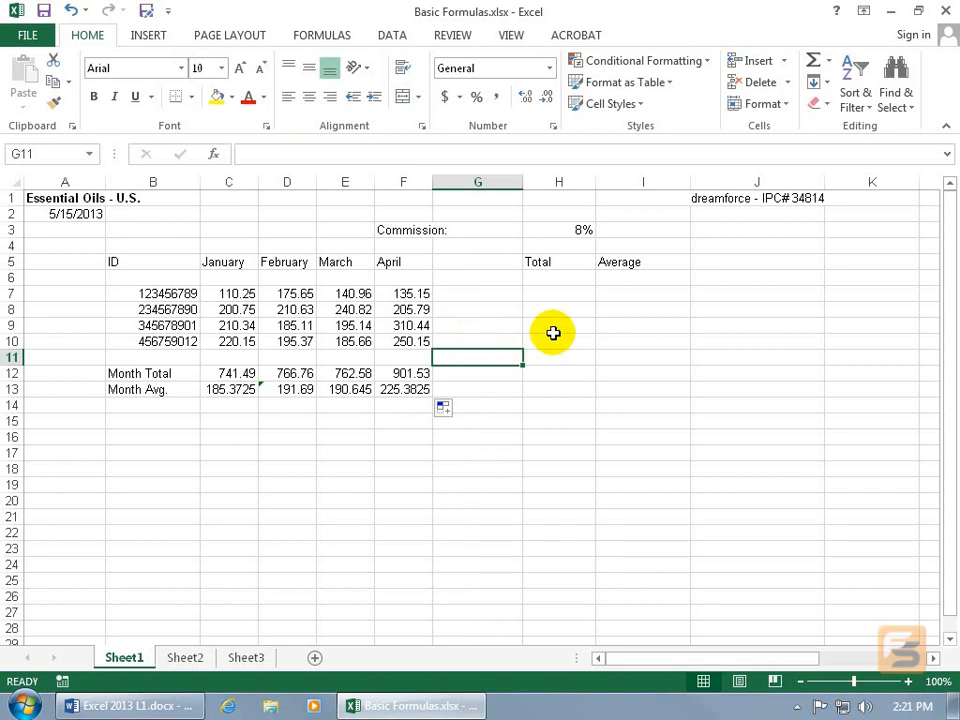
Try a multiplication of plain numbers in I16 with the formula =9*220, and clear the cell again
click(675, 436)
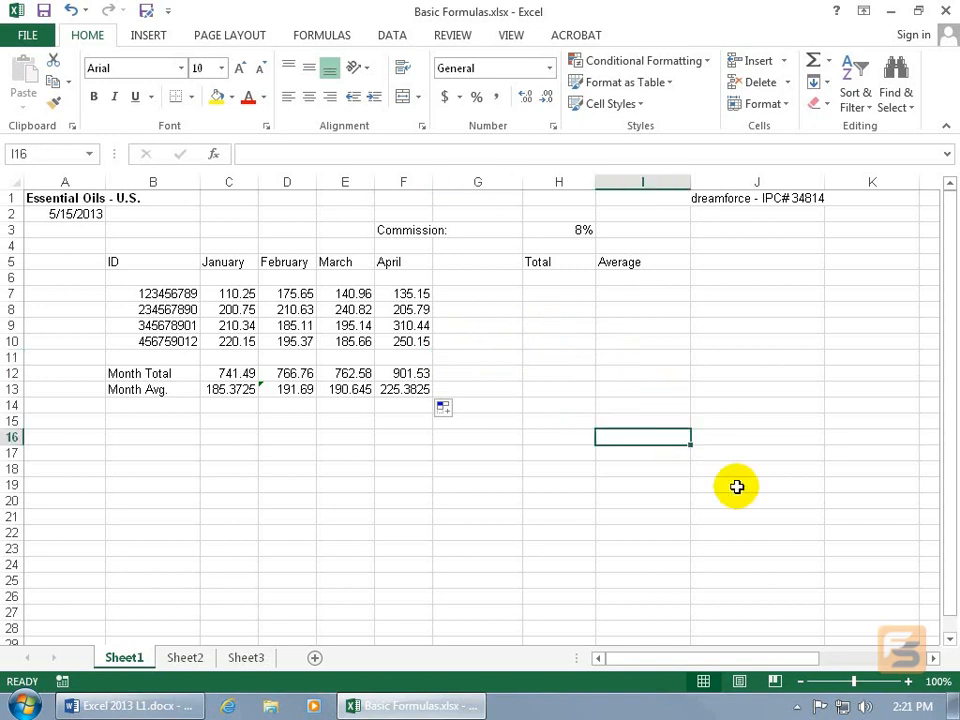
text(=9)
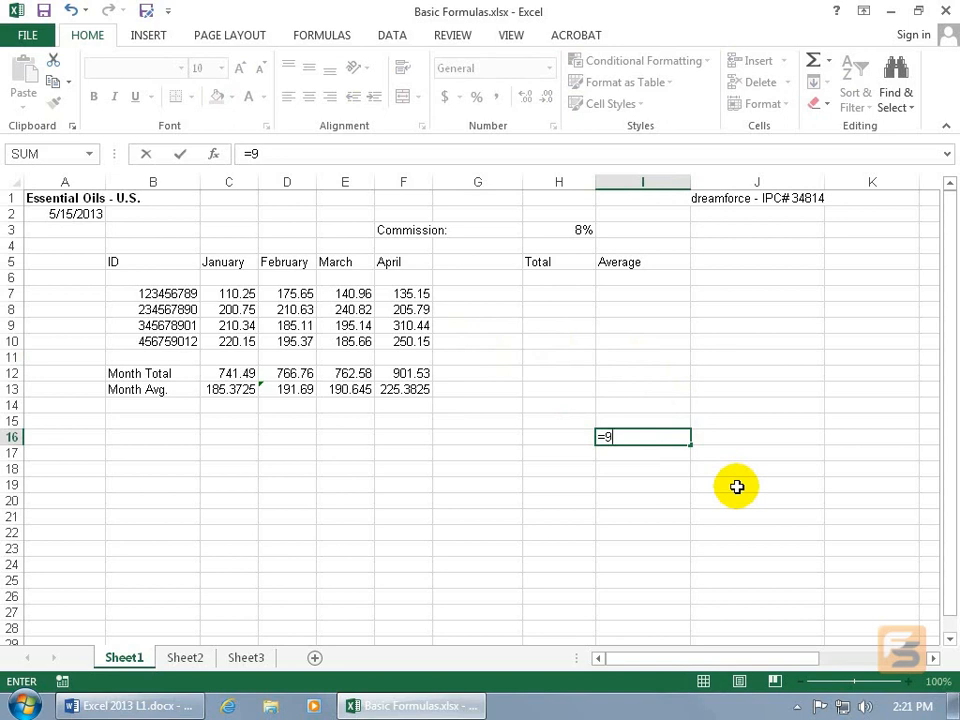
text(*)
text(220)
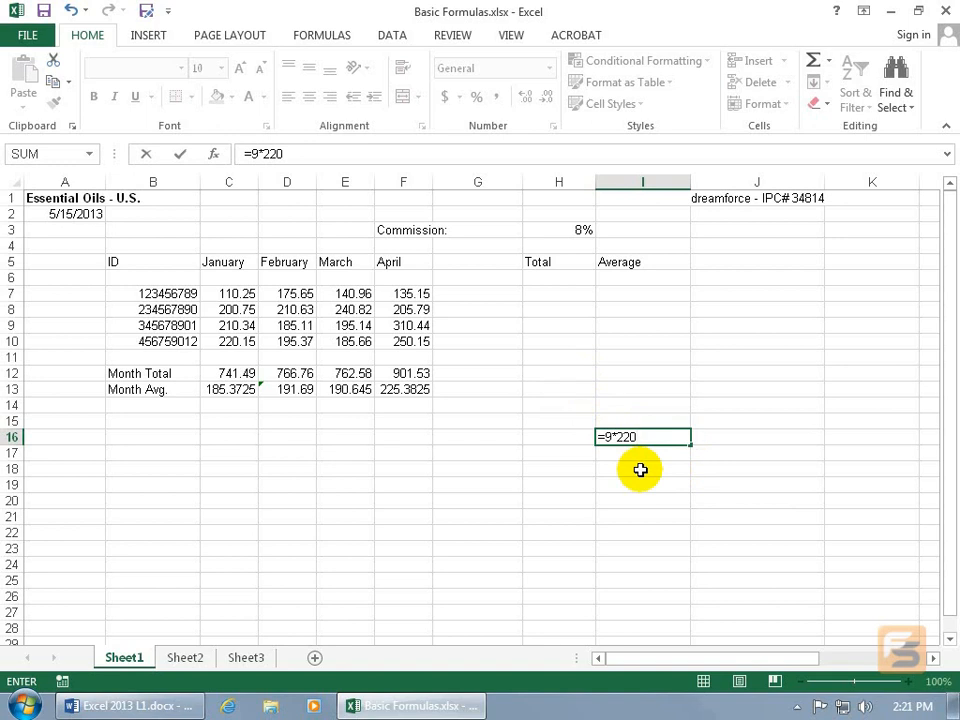
key(ctrl+Return)
key(Return)
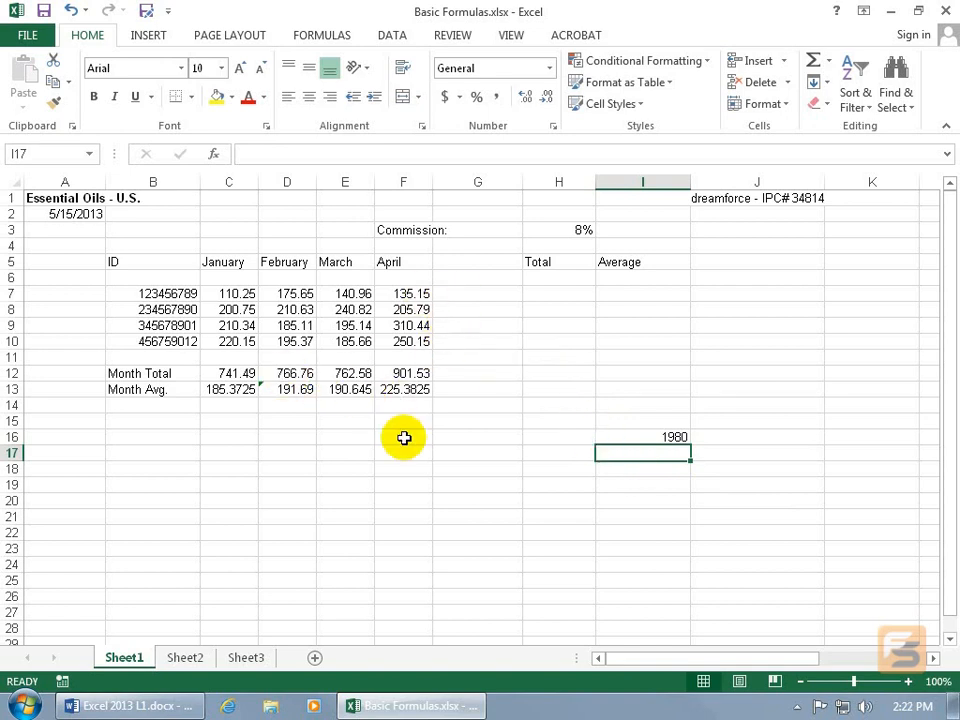
click(631, 436)
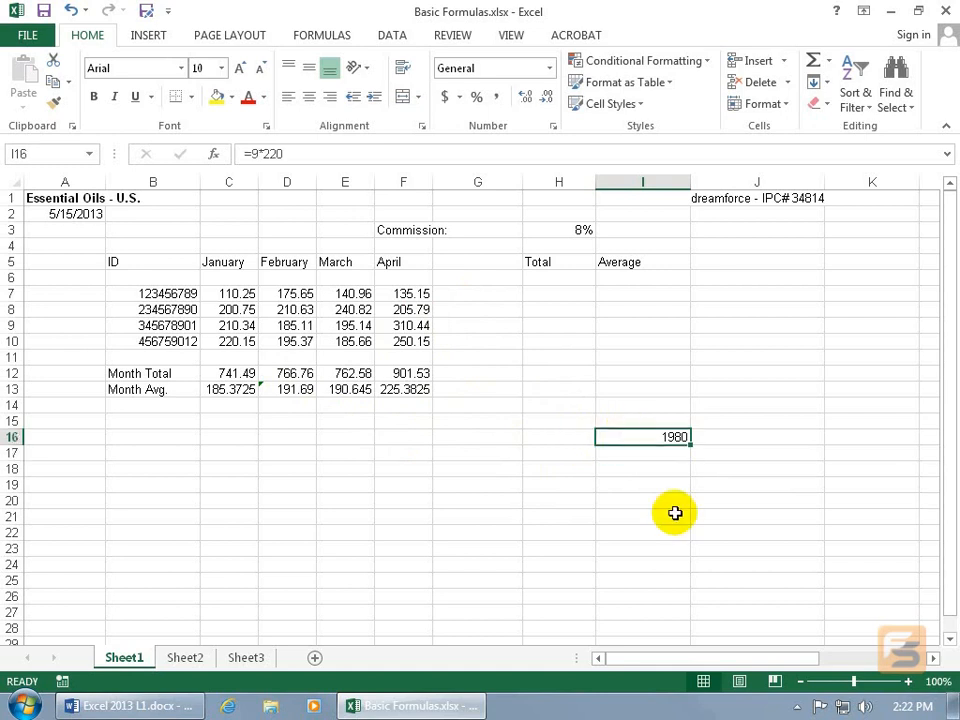
key(Delete)
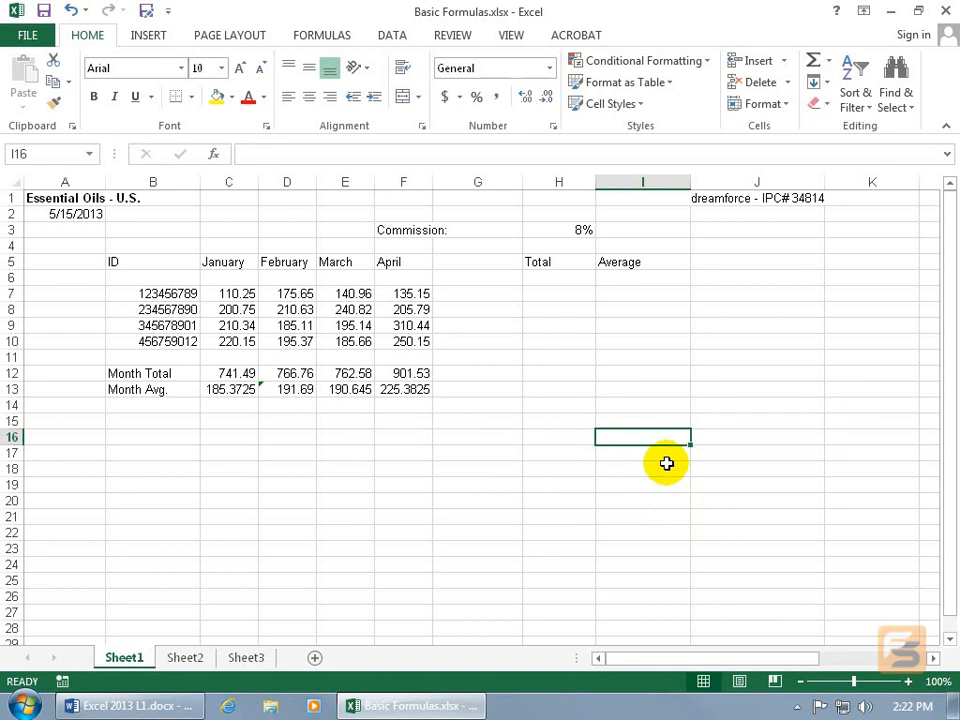
Begin a subtraction formula in I12 with =1000-
click(650, 367)
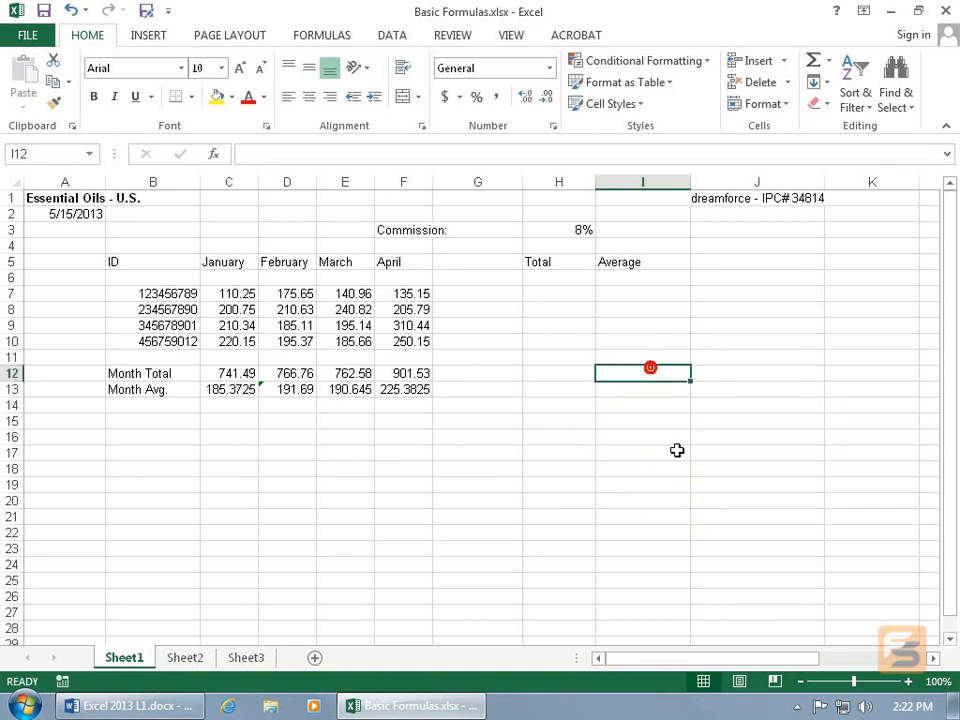
text(=10)
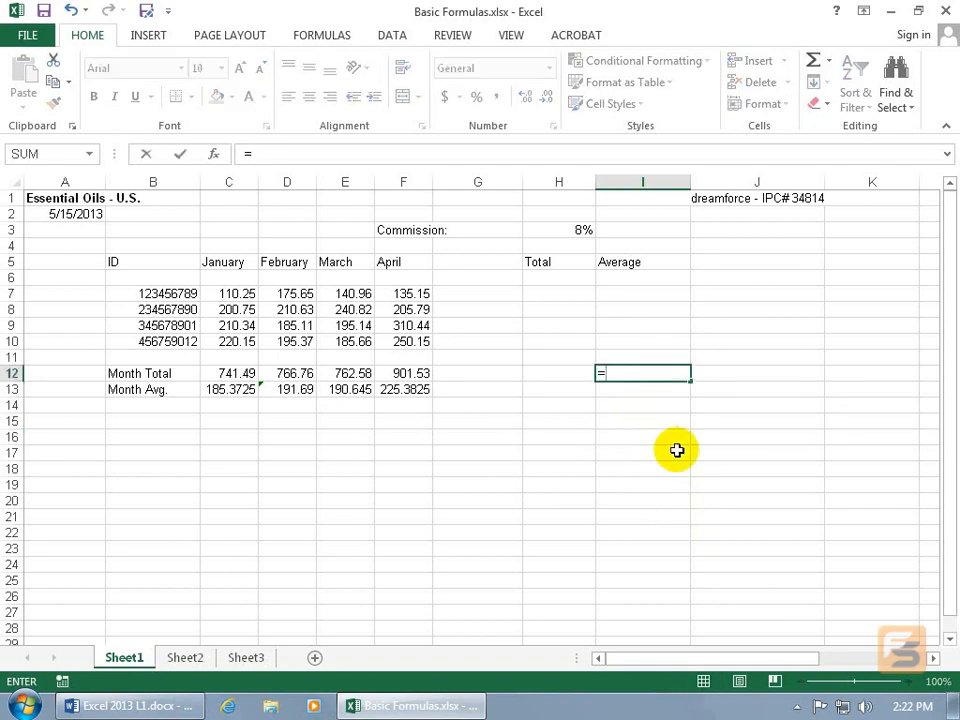
text(00-)
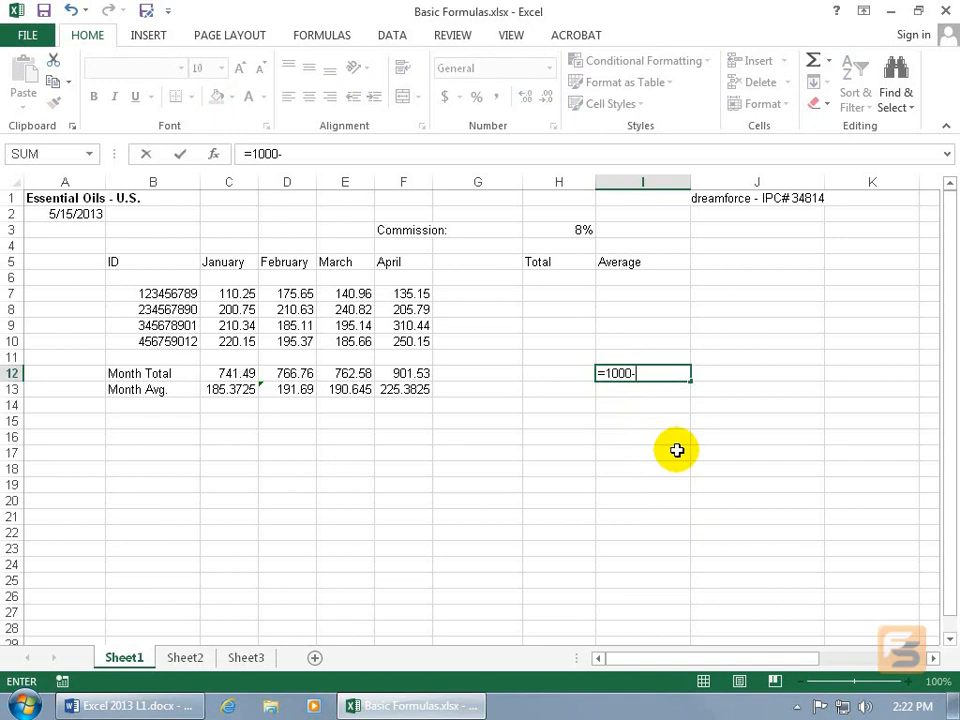